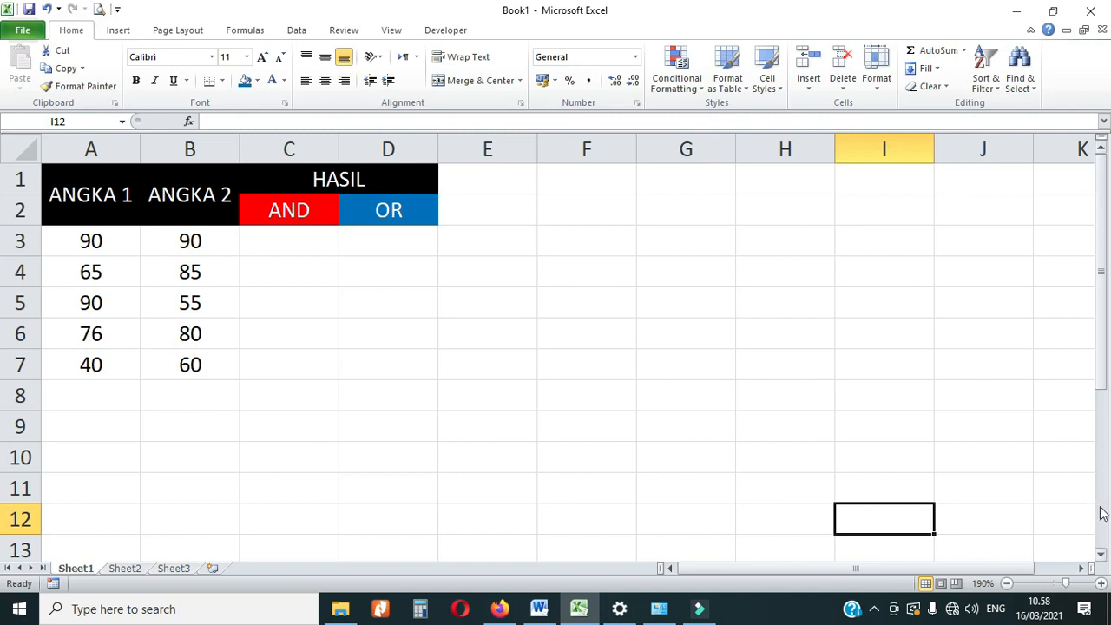
Step: Review the ANGKA 1 values in A3:A7 and the ANGKA 2 values in B3:B7
click(1100, 583)
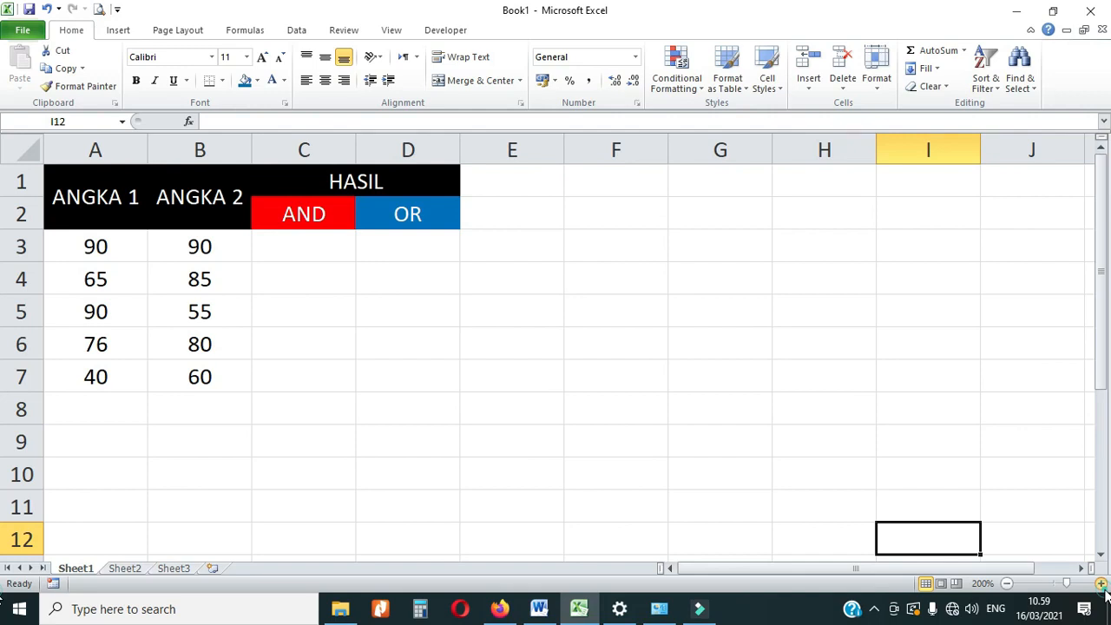
click(1100, 583)
drag(1104, 326, 1104, 313)
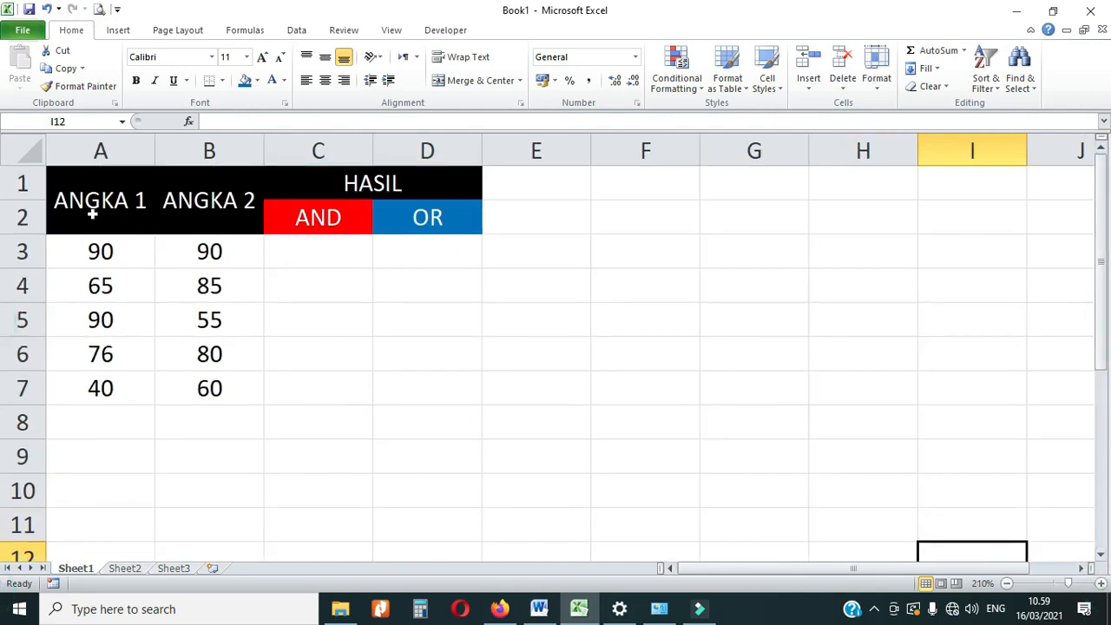
drag(94, 255, 95, 383)
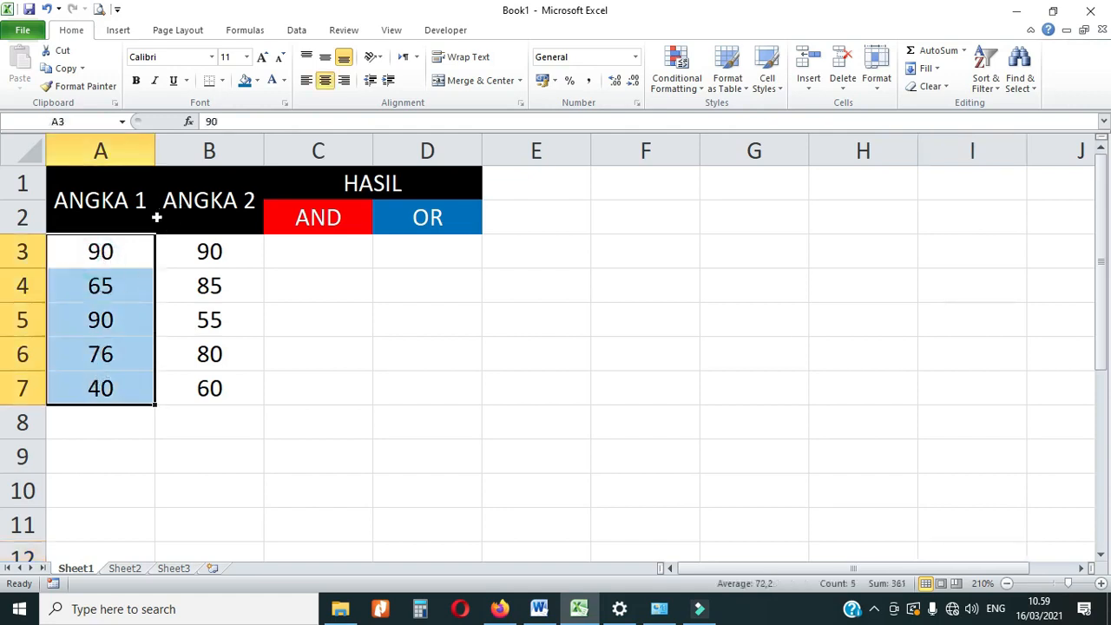
drag(112, 260, 102, 382)
drag(191, 263, 210, 387)
Step: Start a formula in cell C3 with an AND test nested inside IF, referencing A3: =IF(AND(A3
click(308, 252)
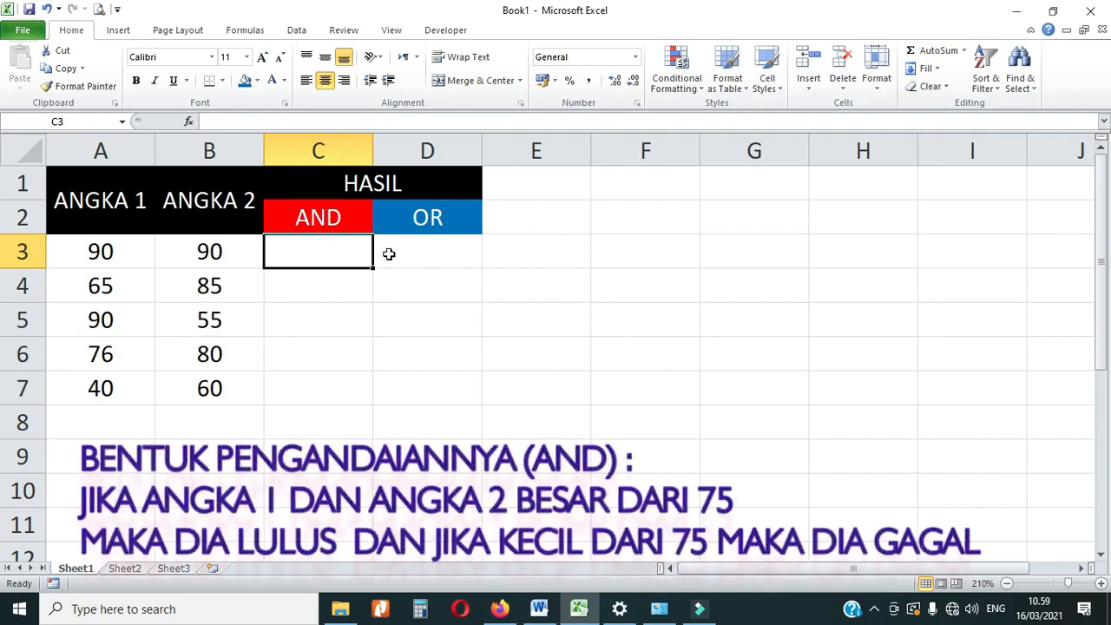
text(=)
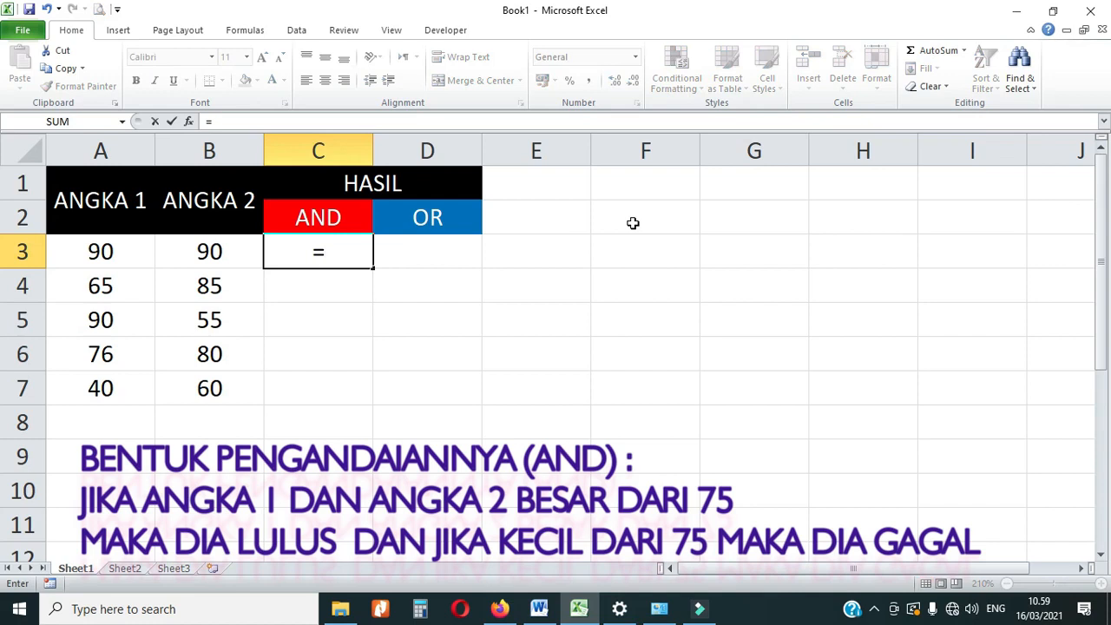
text(IF()
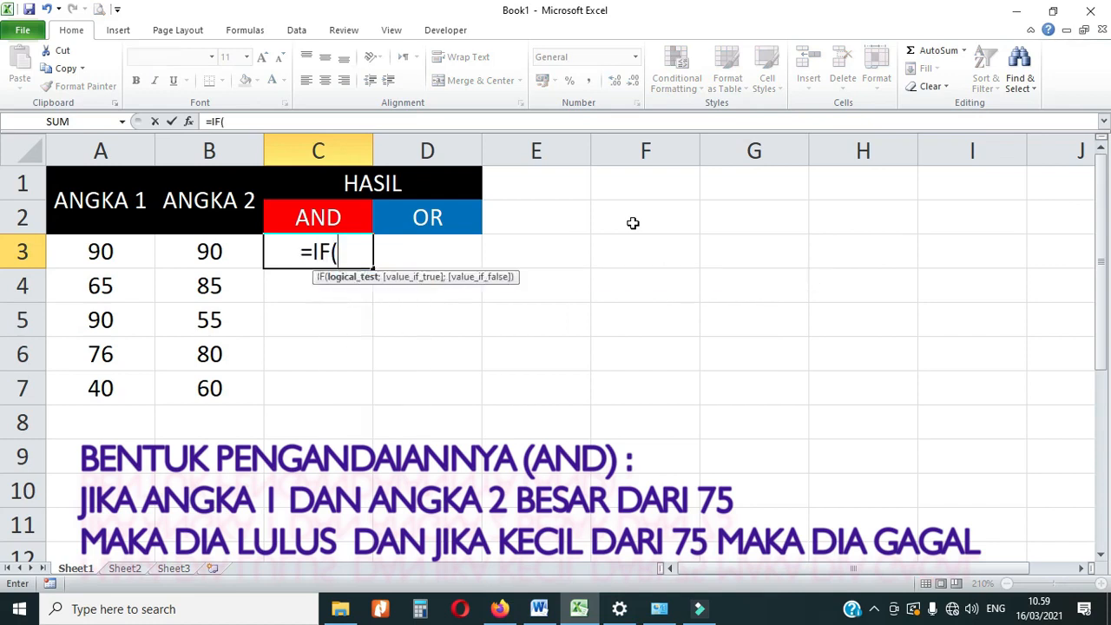
text(AND)
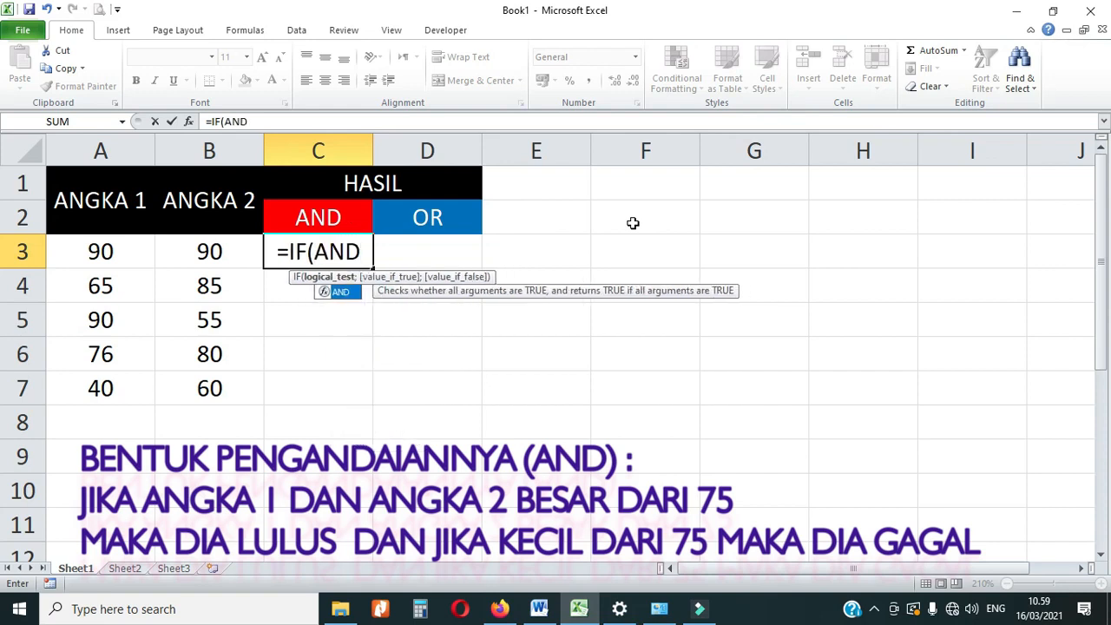
text(()
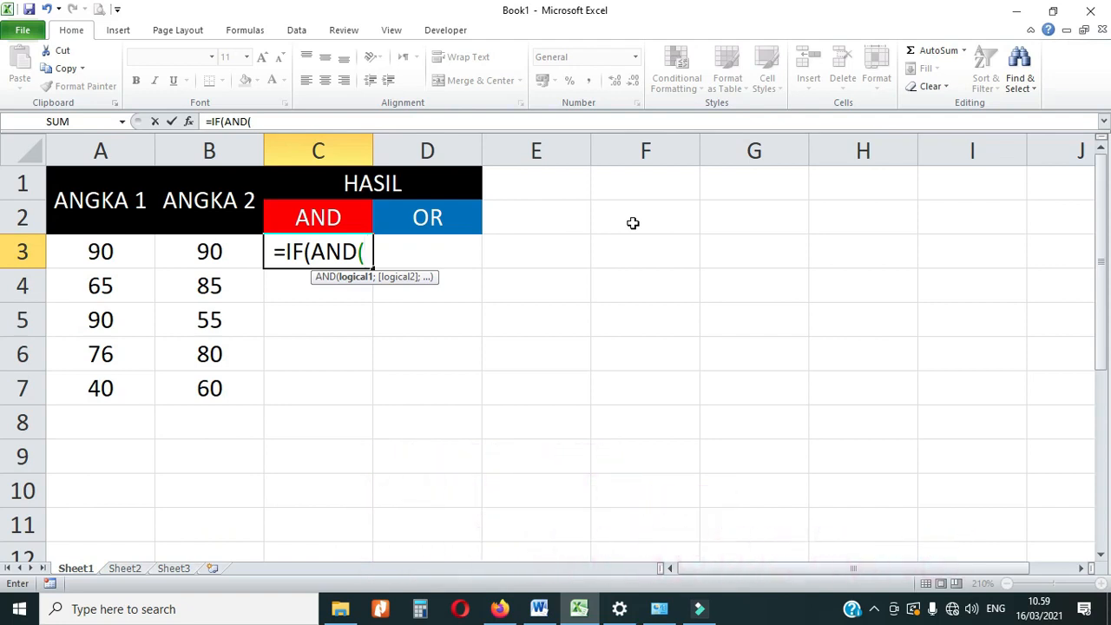
text(A3)
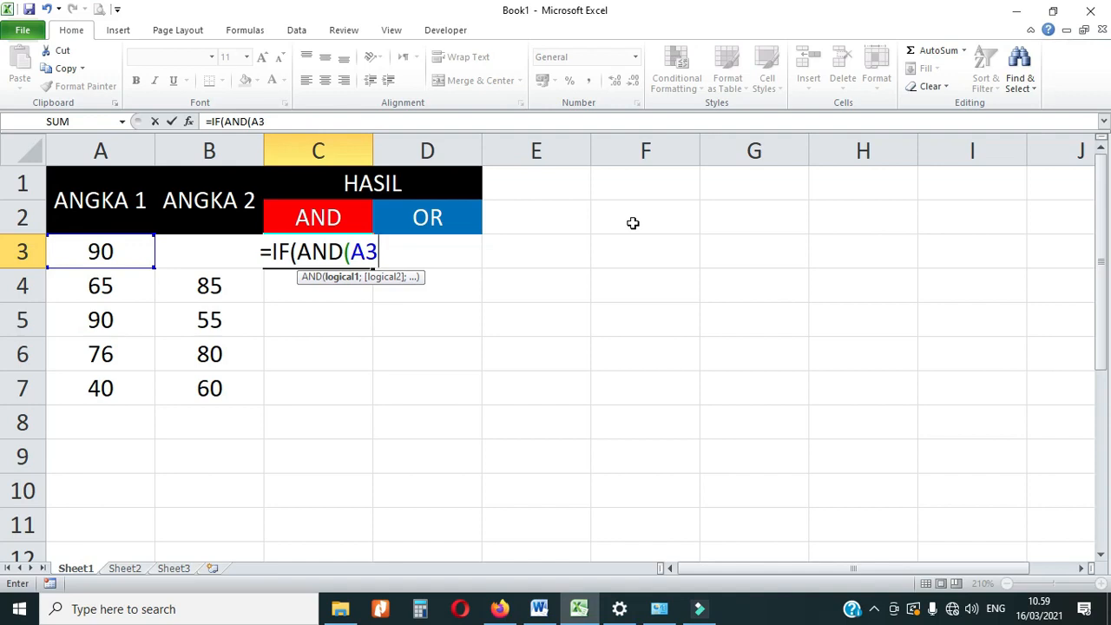
text(.)
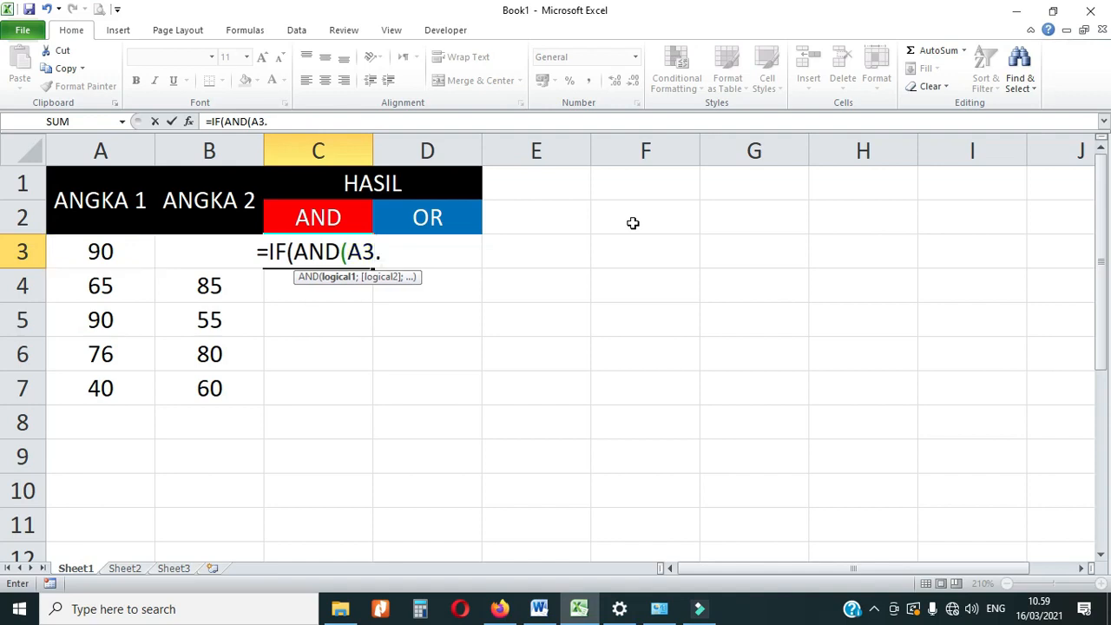
text(75)
key(BackSpace)
key(BackSpace)
key(BackSpace)
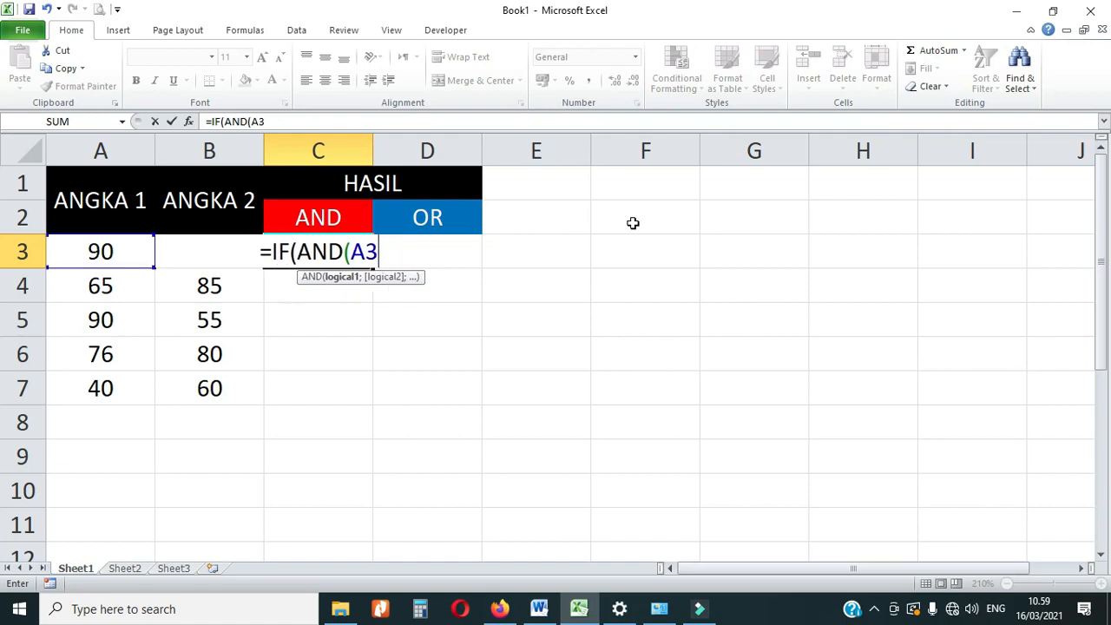
Step: Complete the AND test in the C3 formula with the conditions A3>75;B3>75 and move on to the value-if-true argument
text(>)
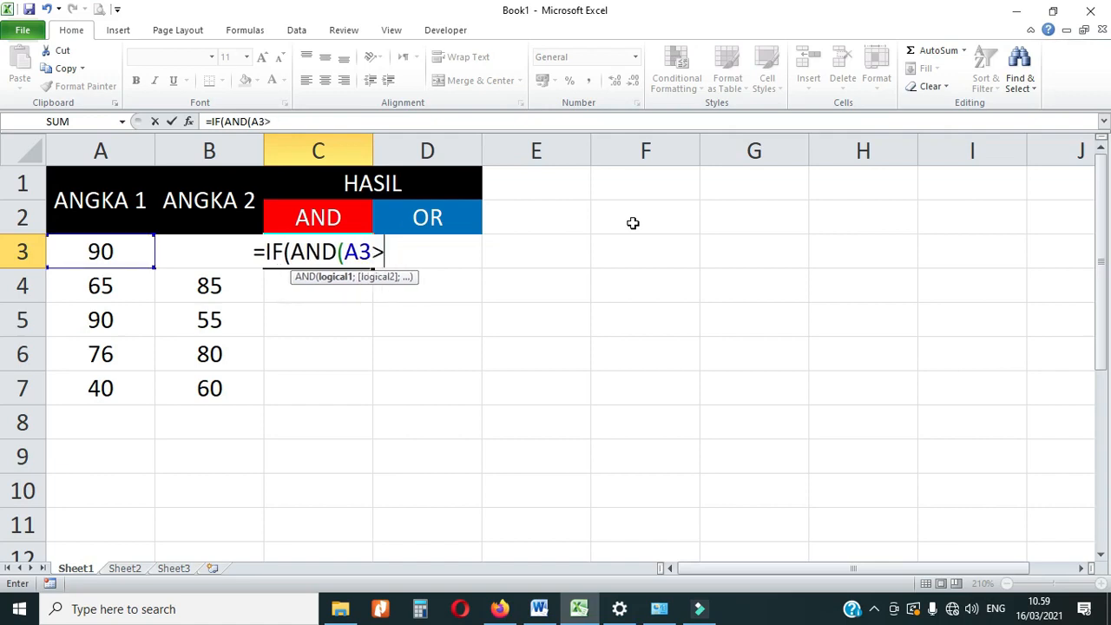
text(75)
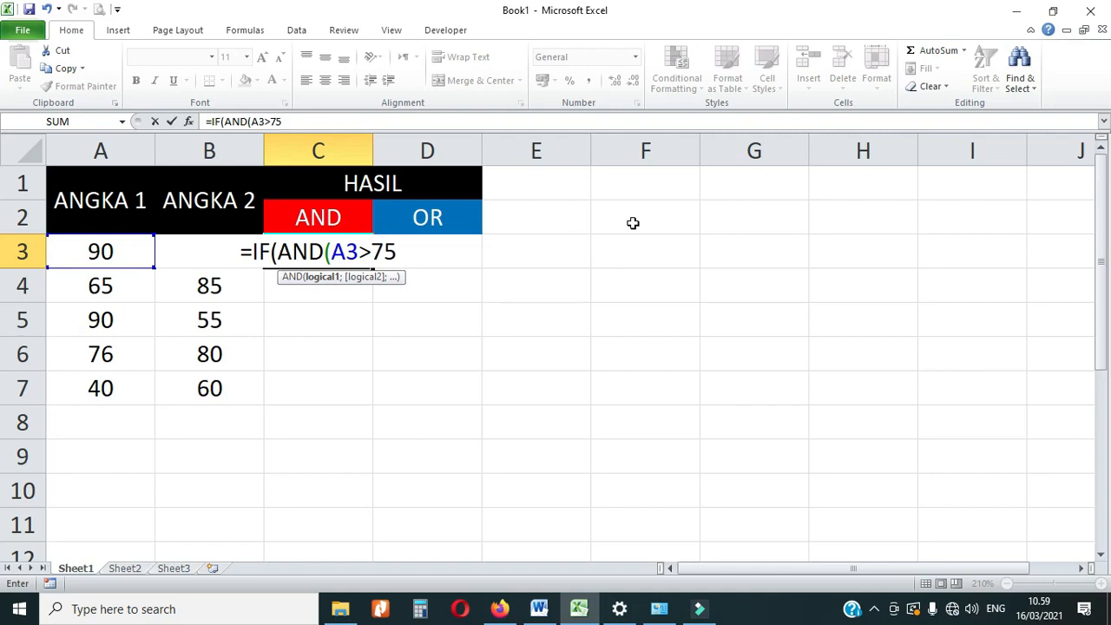
text(;)
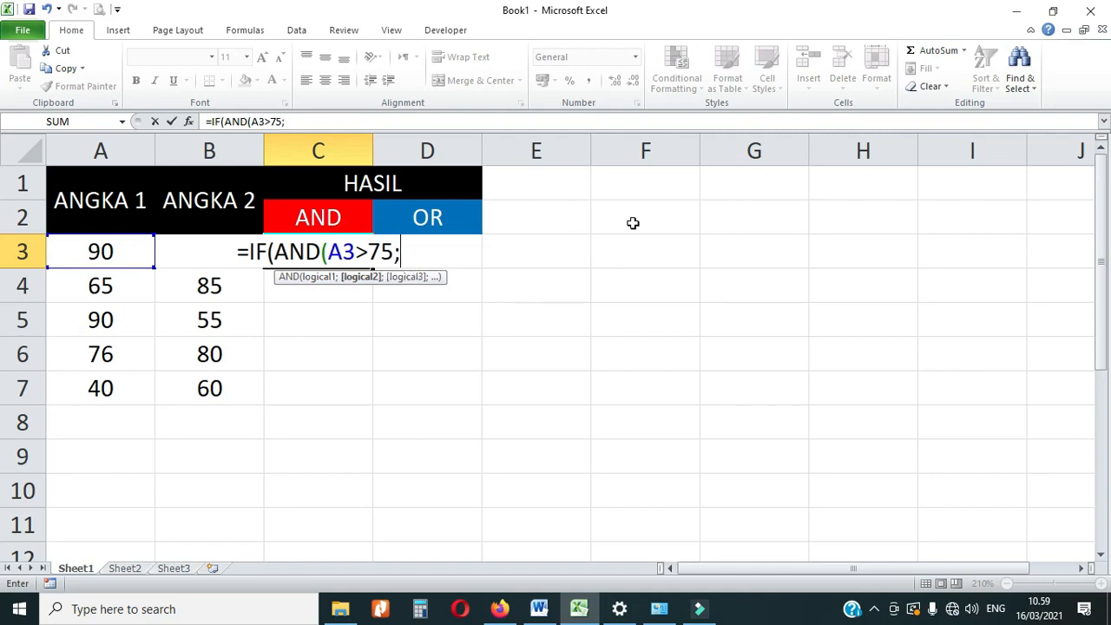
text(B)
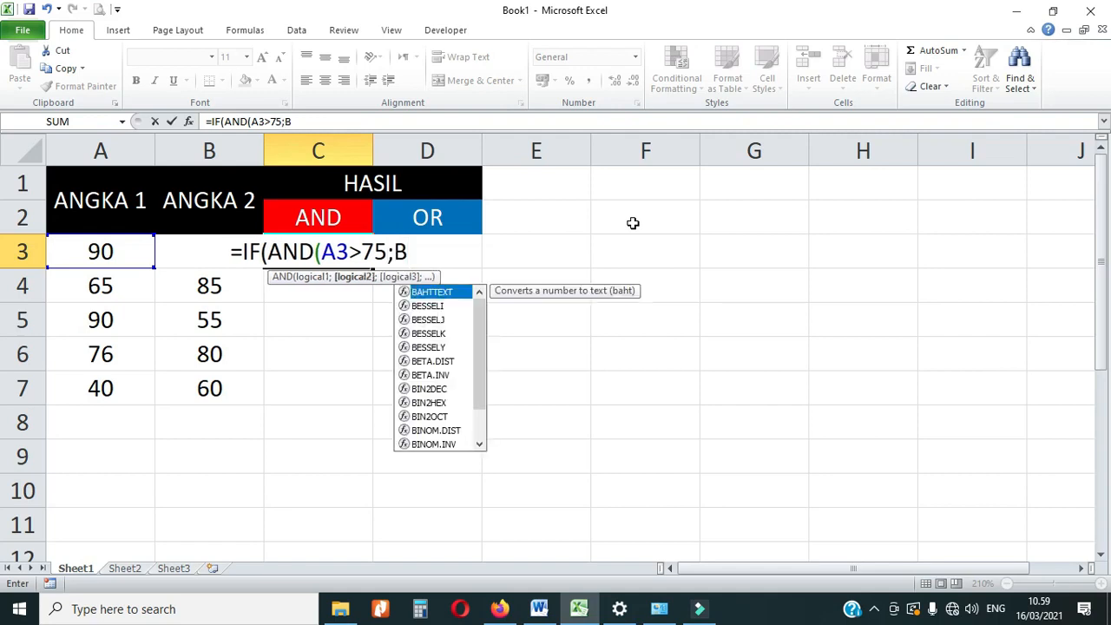
text(3>)
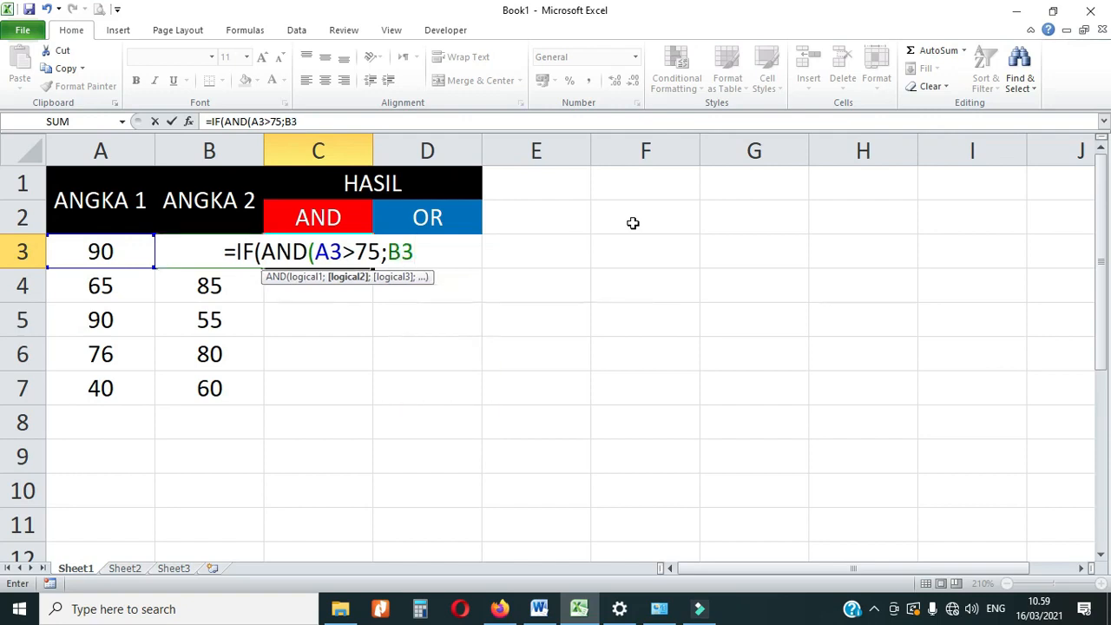
text(75)
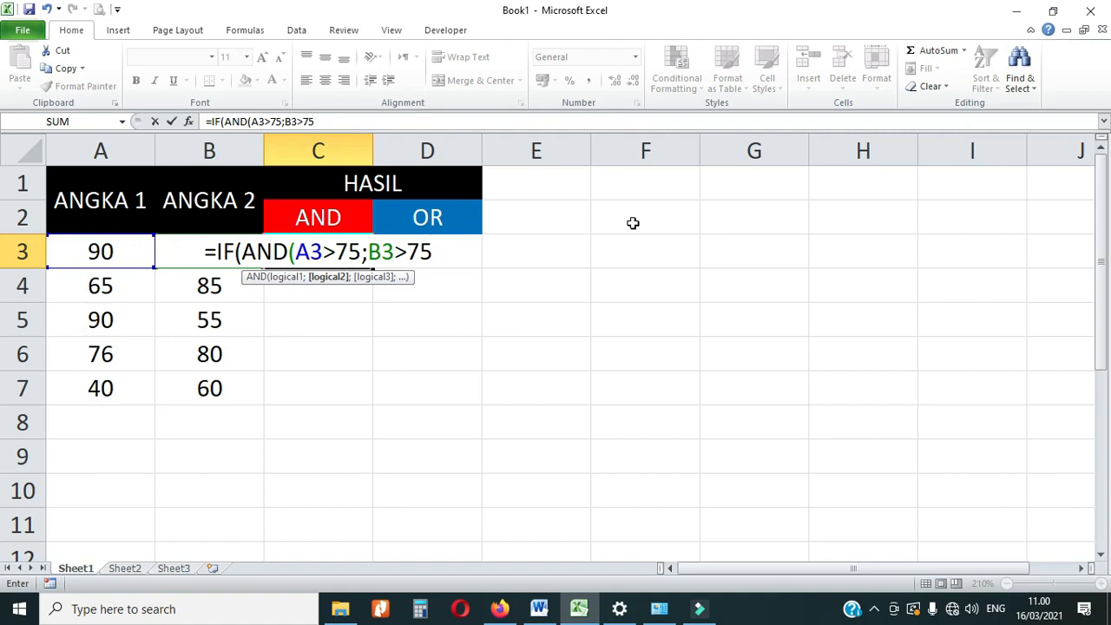
text();)
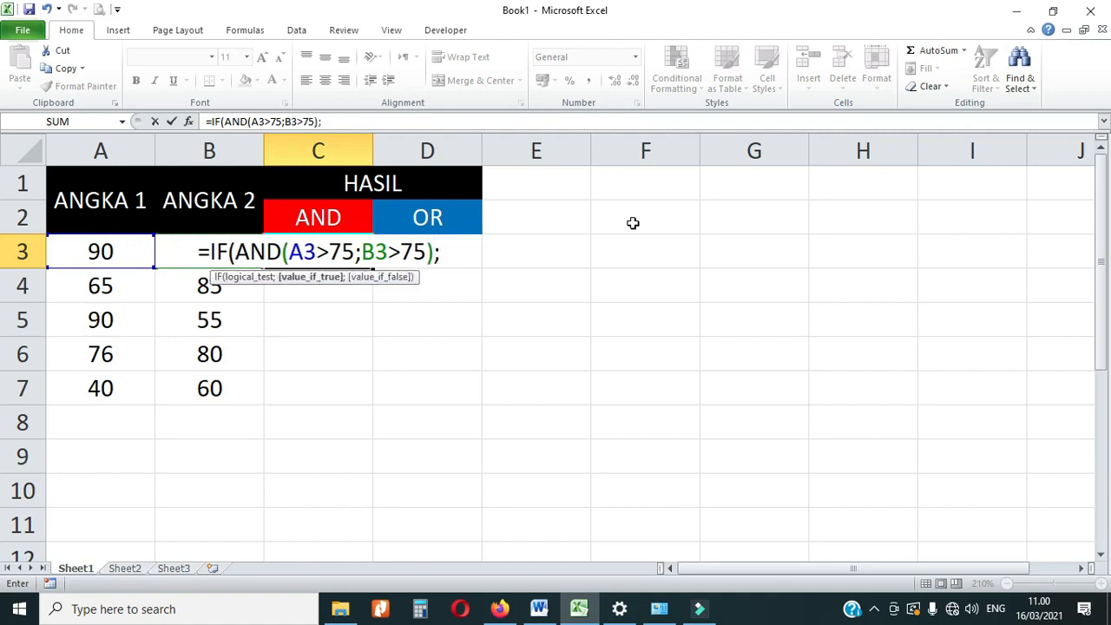
Step: Finish the C3 formula with "LULUS" as the true result and "GAGAL" as the false result, and enter it
text(")
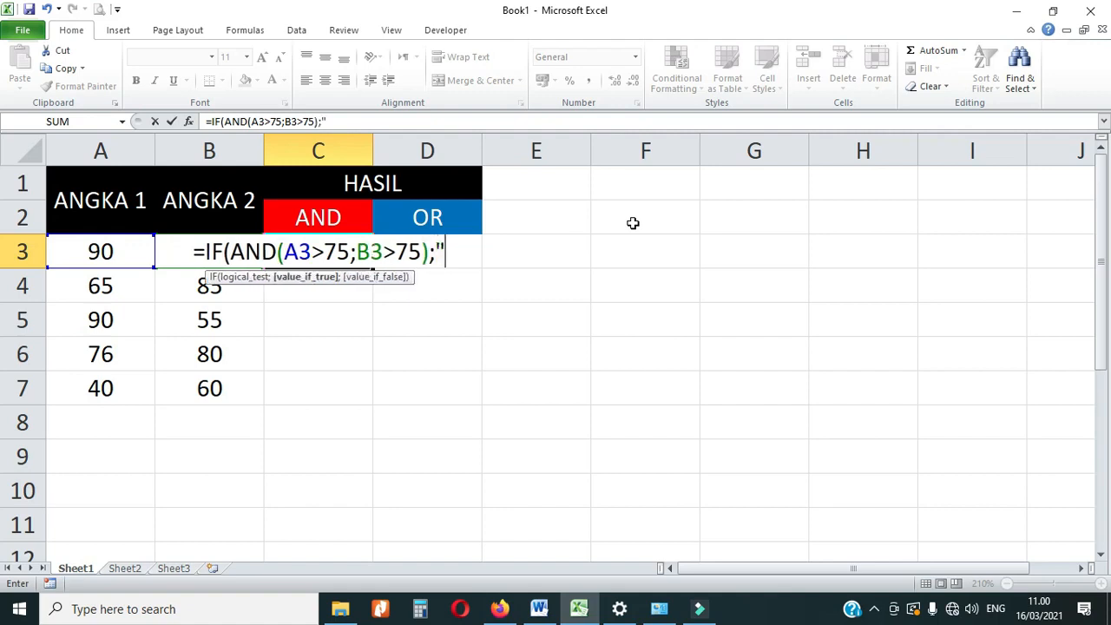
text(LULUS")
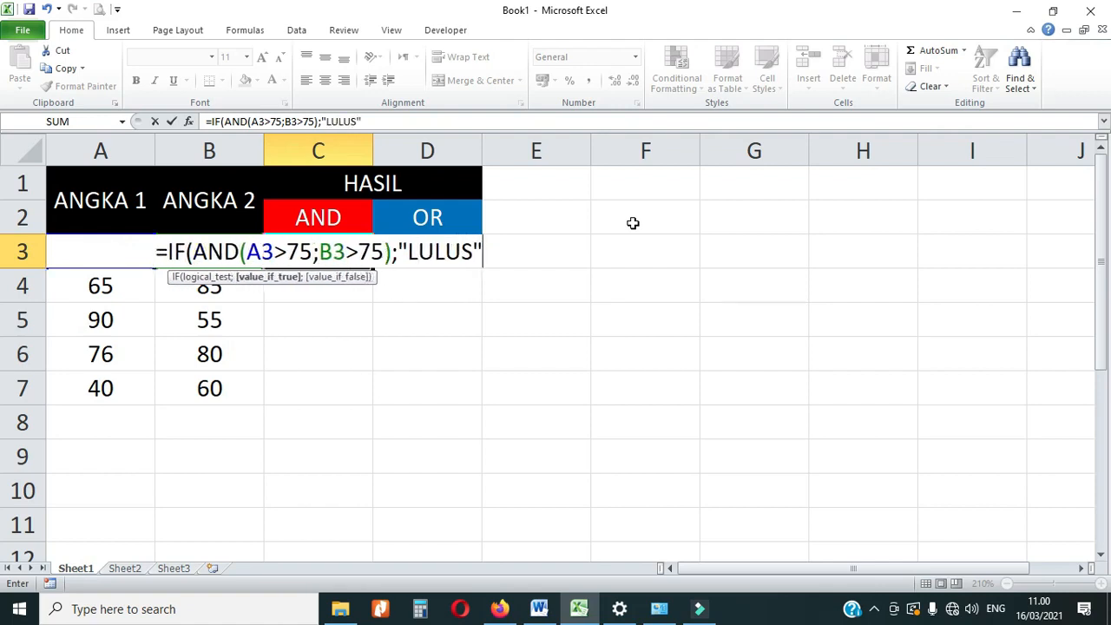
text(;)
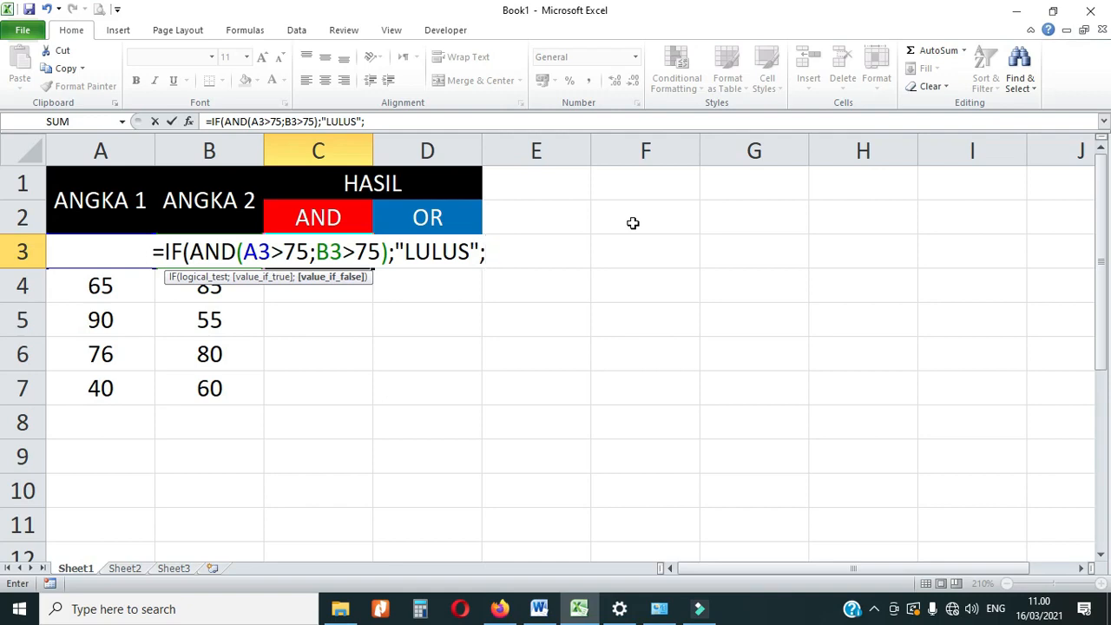
text("GAGAL")
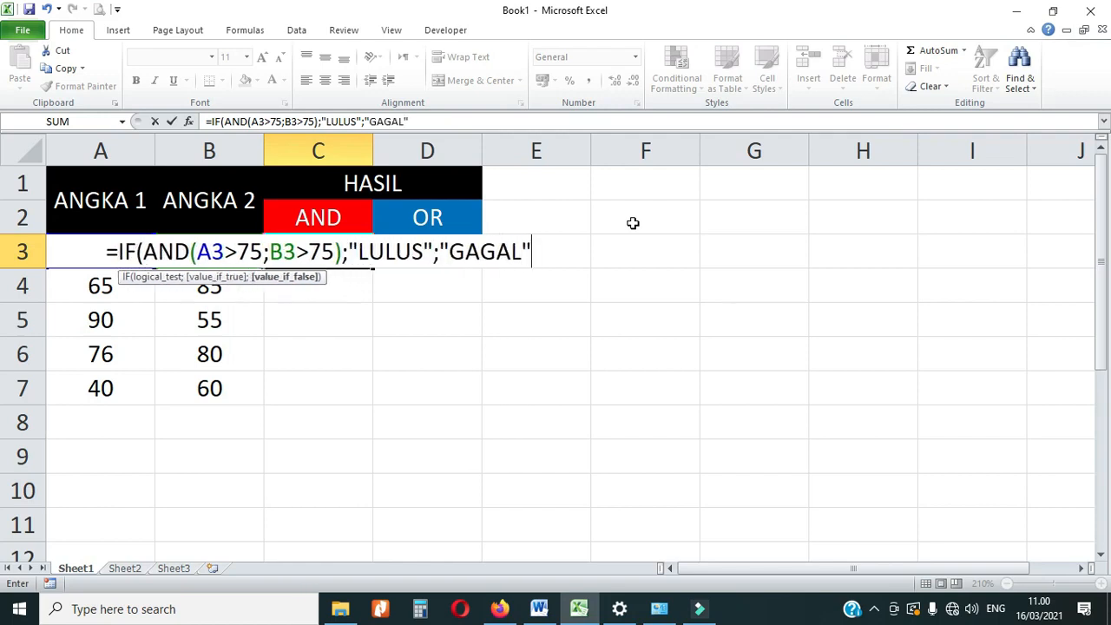
text())
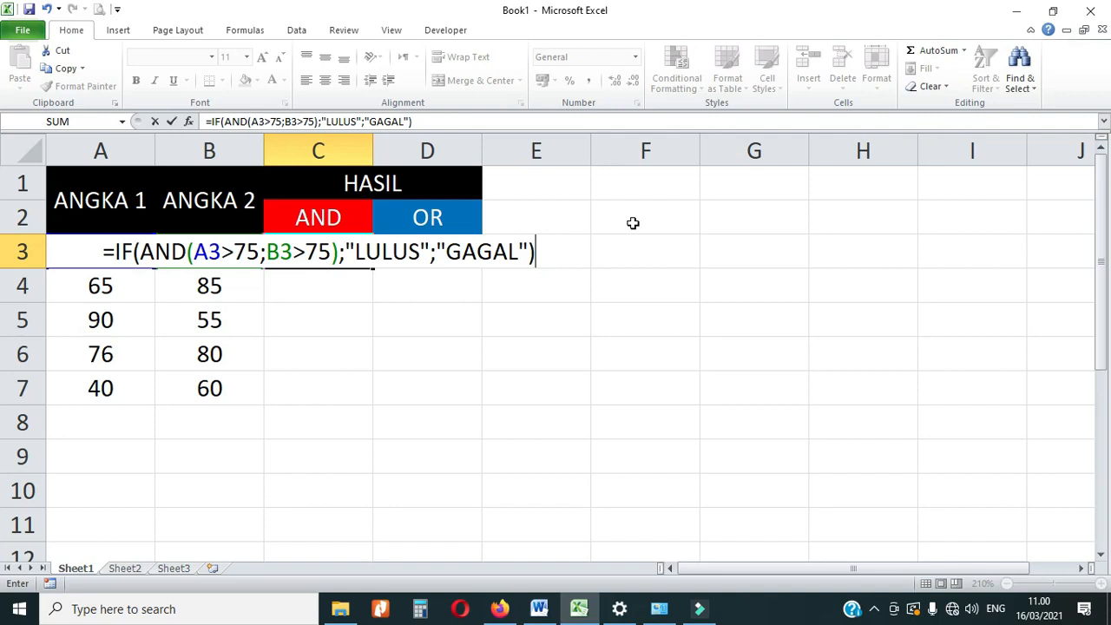
key(Return)
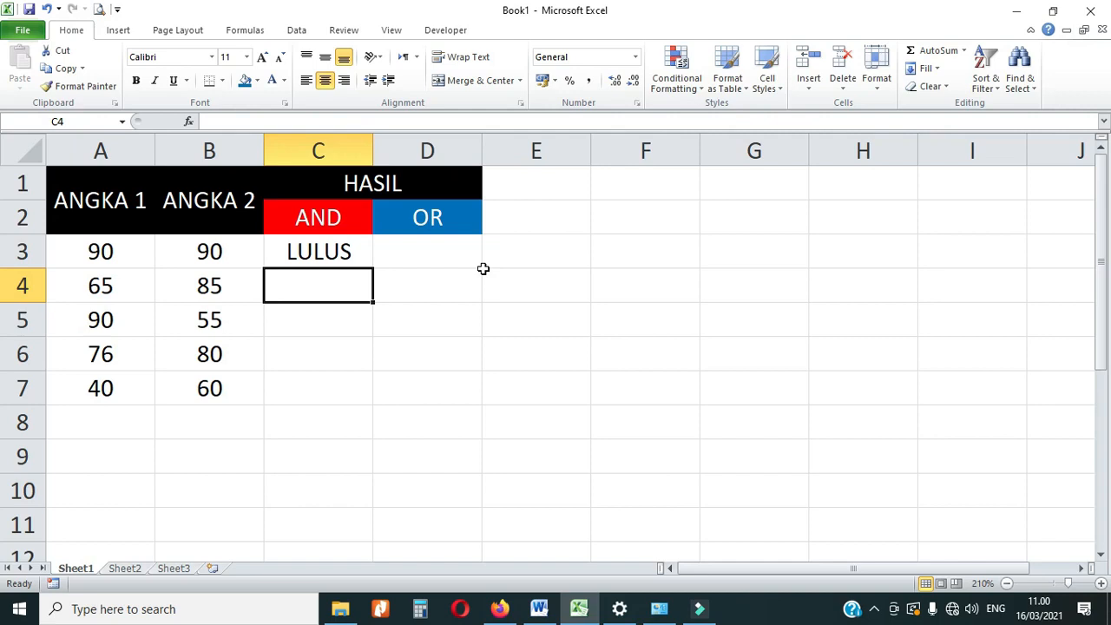
Step: Check the AND result in C3 against the values in A3 and B3
click(334, 253)
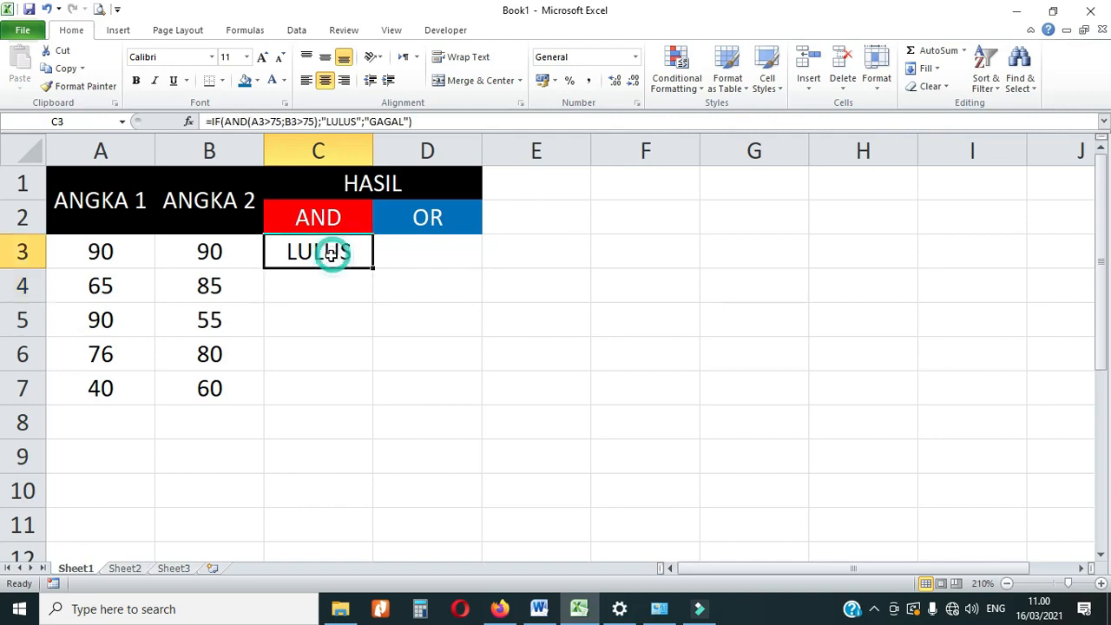
drag(92, 248, 181, 257)
click(105, 250)
click(173, 252)
click(334, 254)
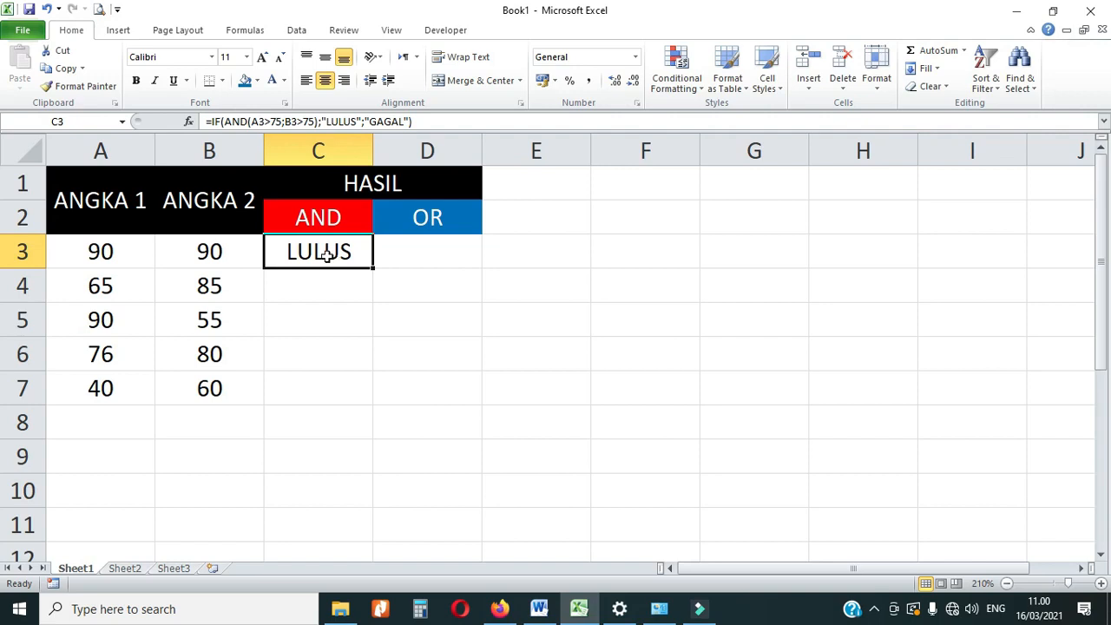
click(103, 253)
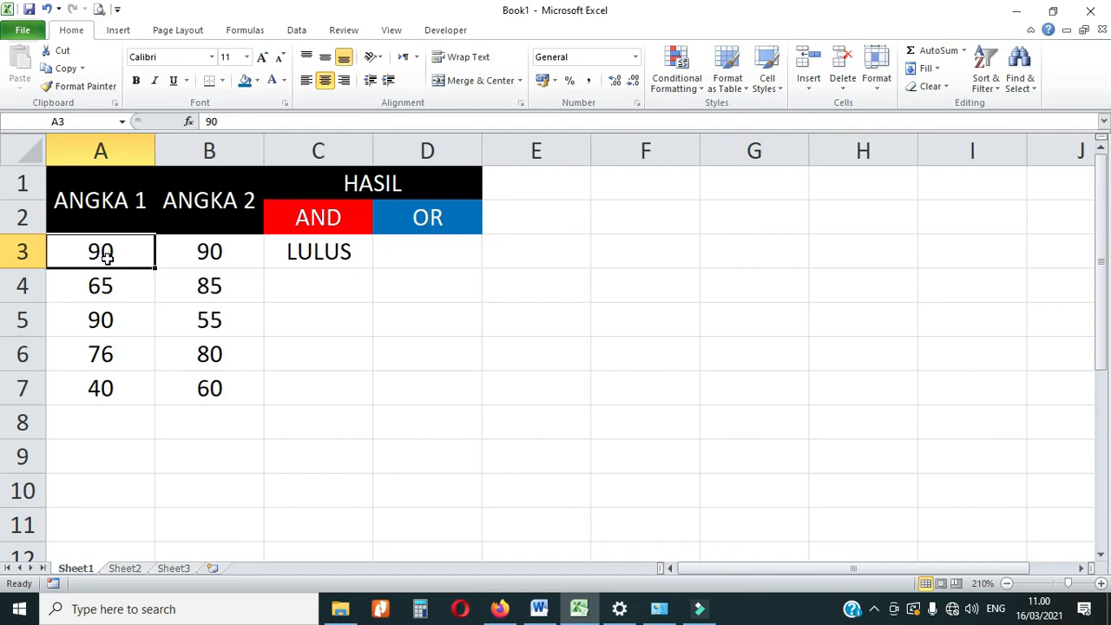
click(220, 251)
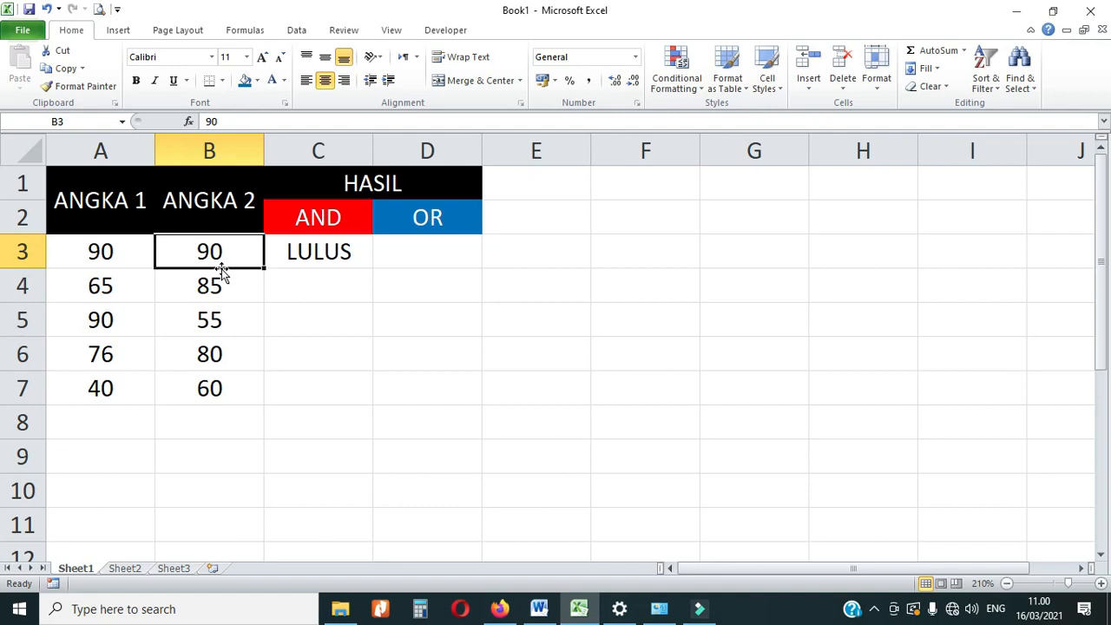
click(323, 253)
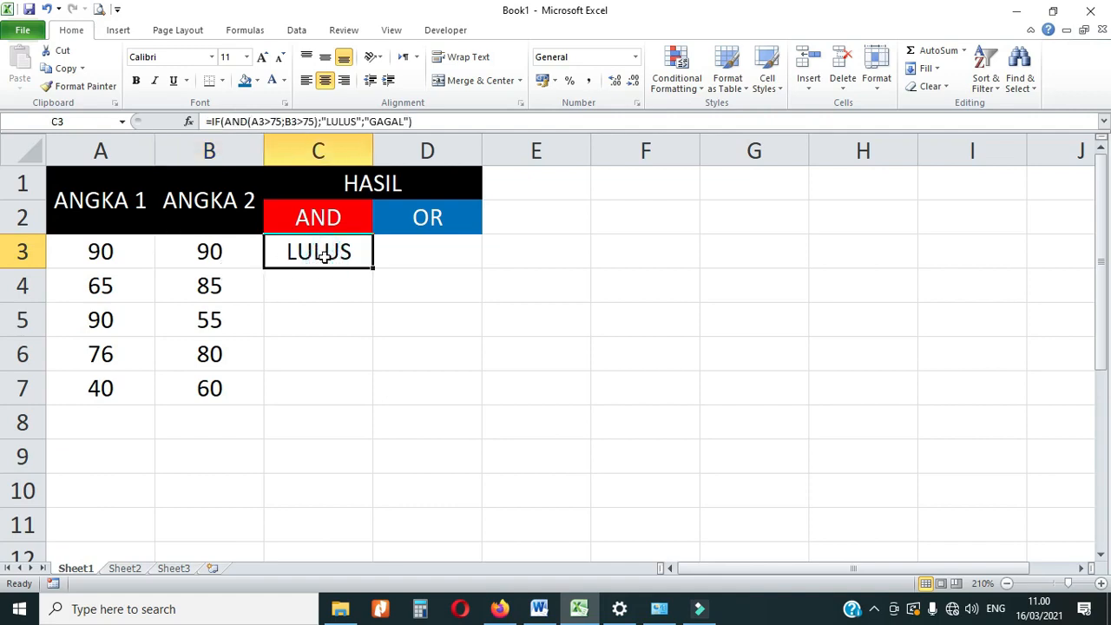
click(106, 250)
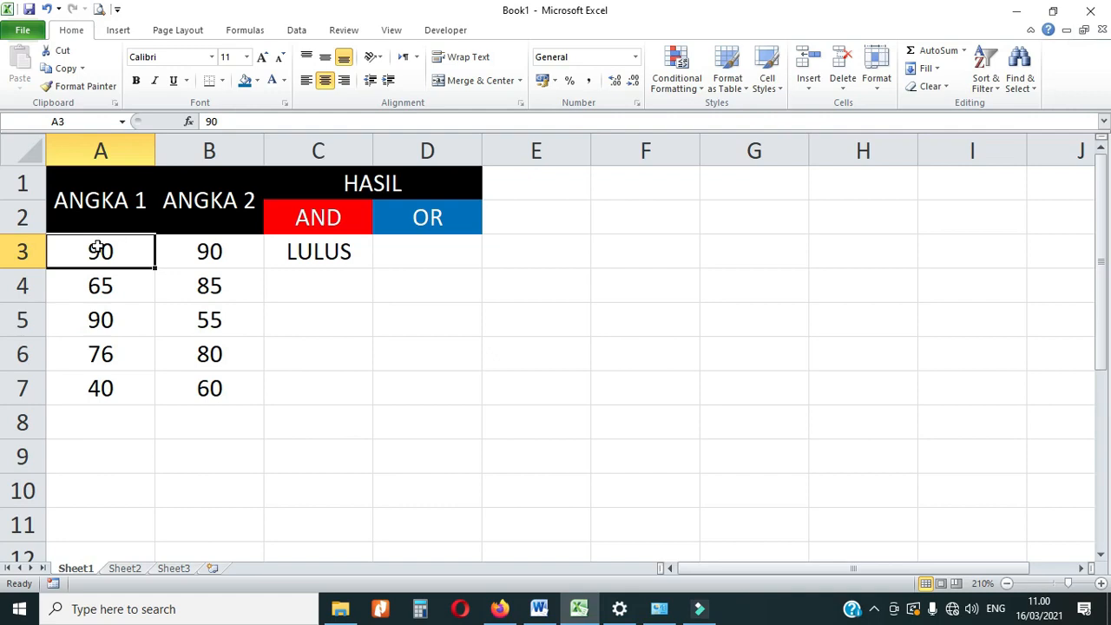
click(316, 219)
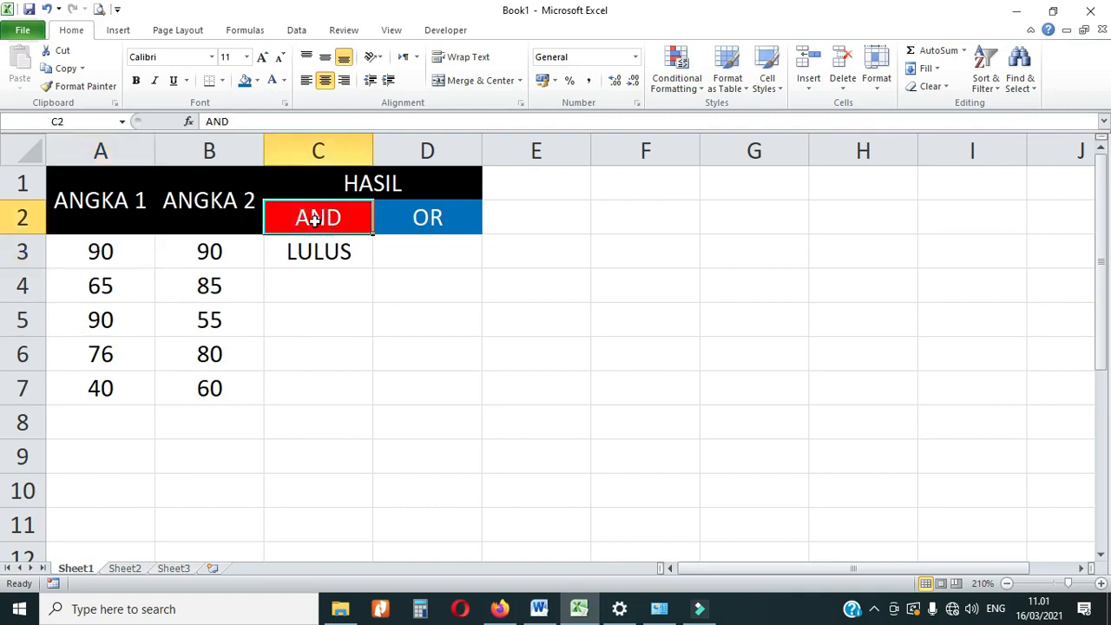
click(198, 257)
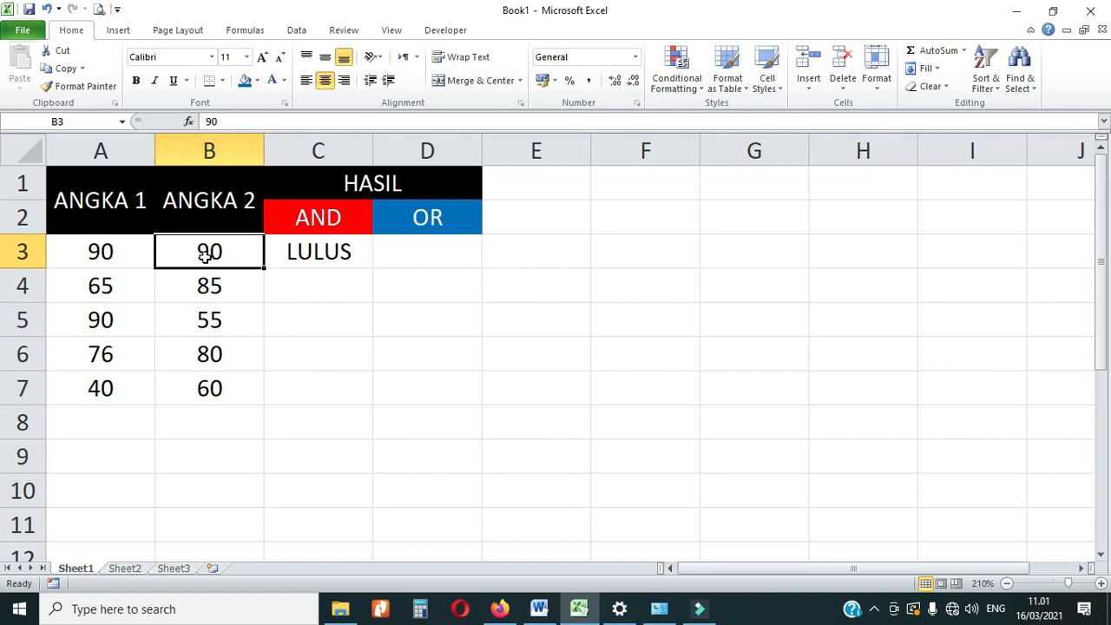
click(307, 254)
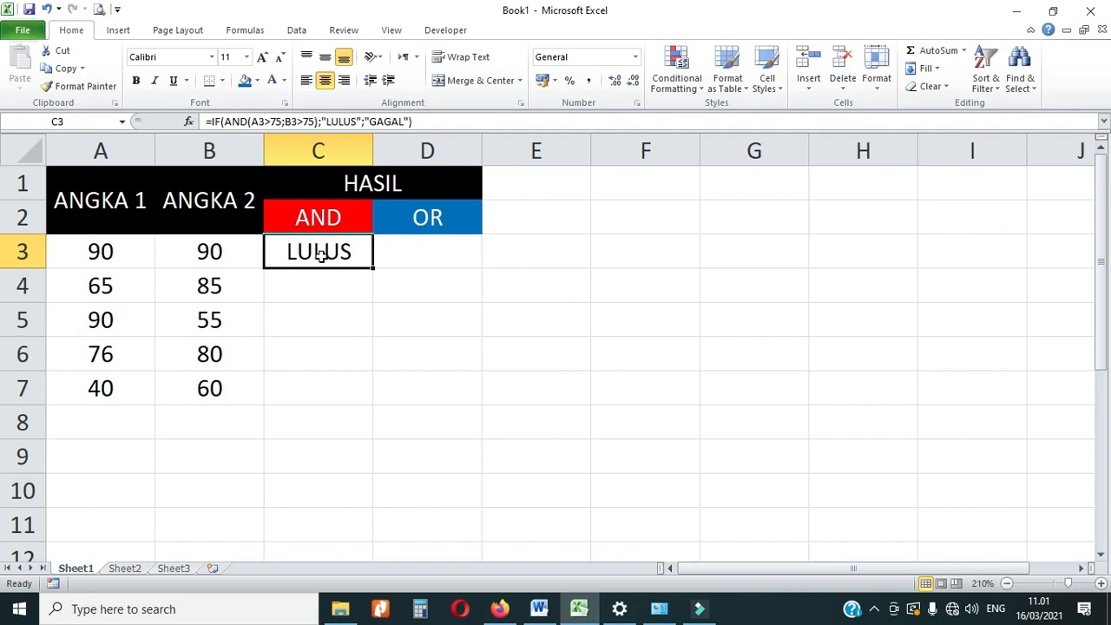
Step: Examine the ANGKA 1 and ANGKA 2 value pairs in rows 4 through 7
click(104, 288)
click(196, 288)
click(117, 322)
click(210, 320)
click(111, 356)
click(217, 354)
click(113, 378)
click(210, 384)
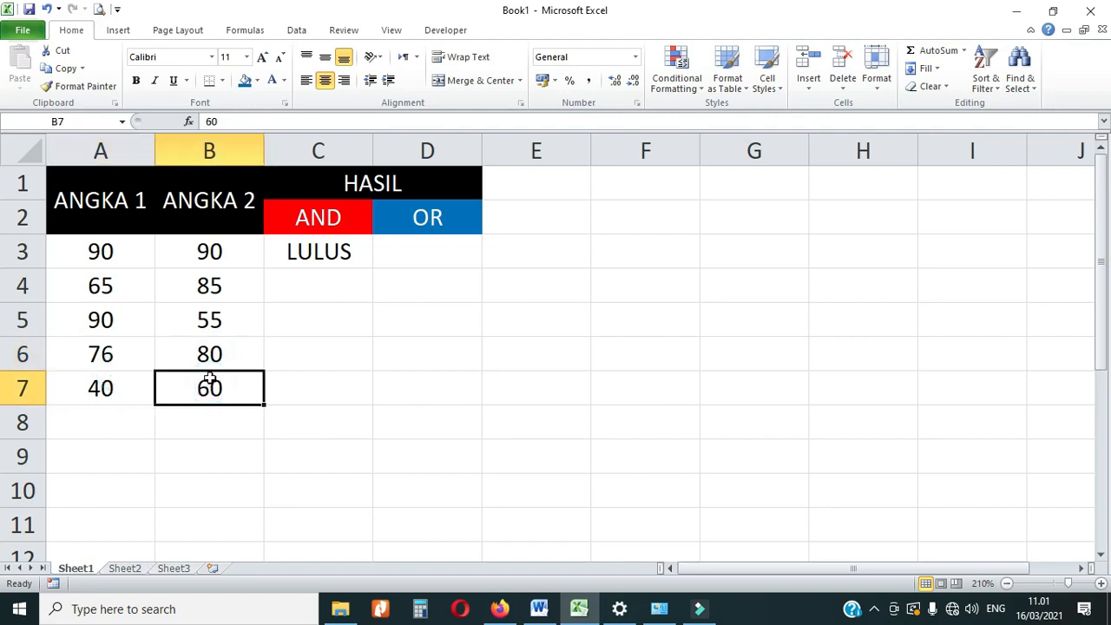
Step: Fill the AND formula from C3 down through C7
click(313, 265)
drag(370, 270, 355, 397)
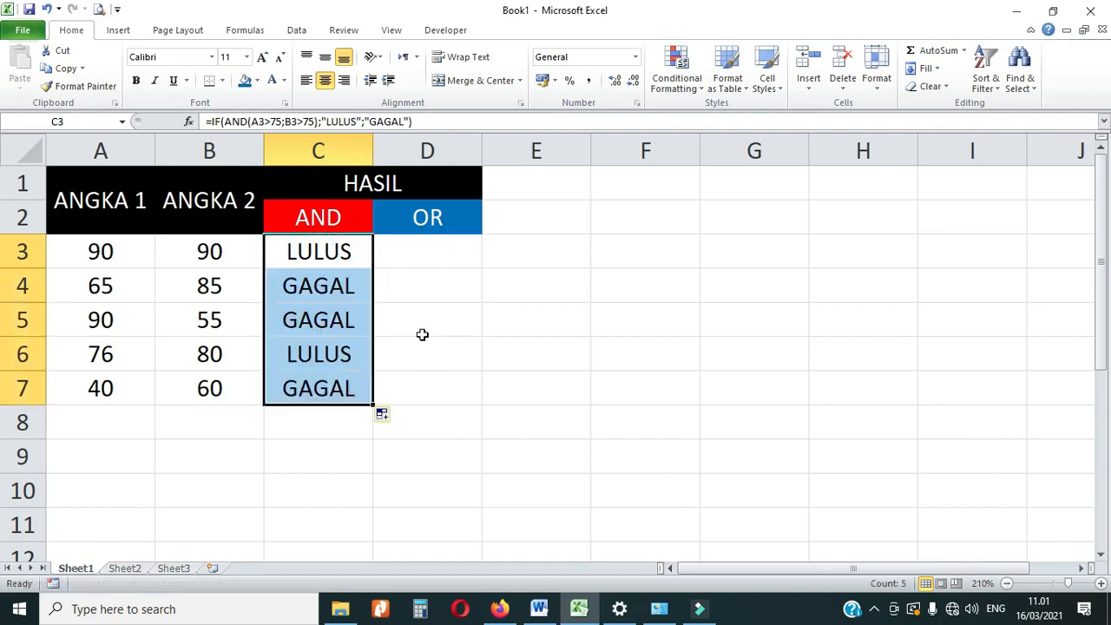
Step: Compare the AND results with the ANGKA 1 and ANGKA 2 values, focusing on the pair in row 4
click(319, 264)
click(322, 296)
click(113, 289)
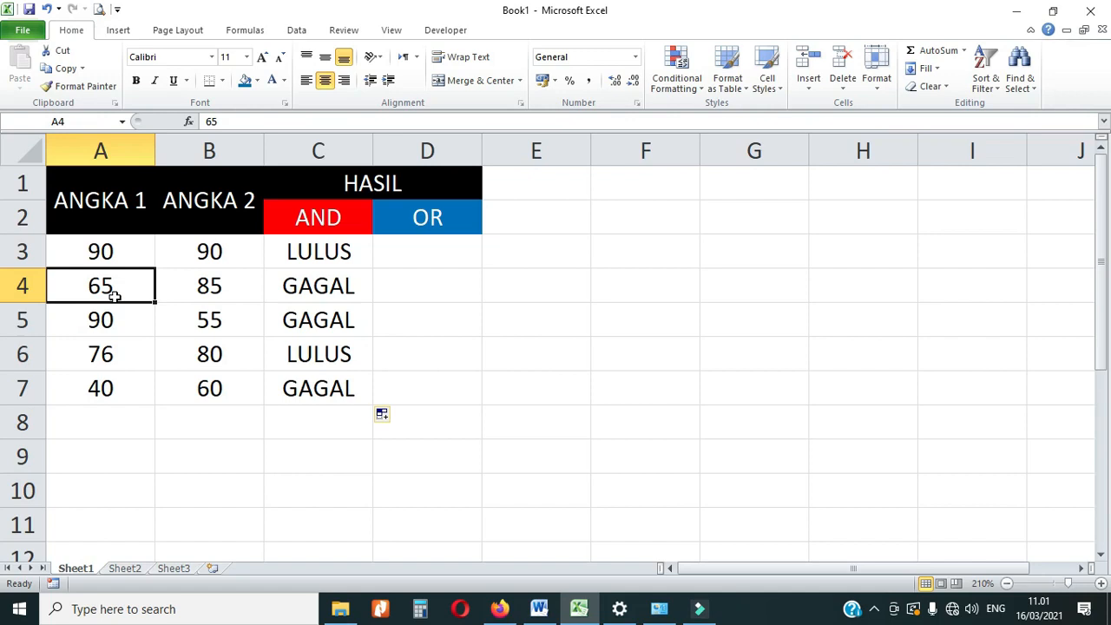
click(205, 292)
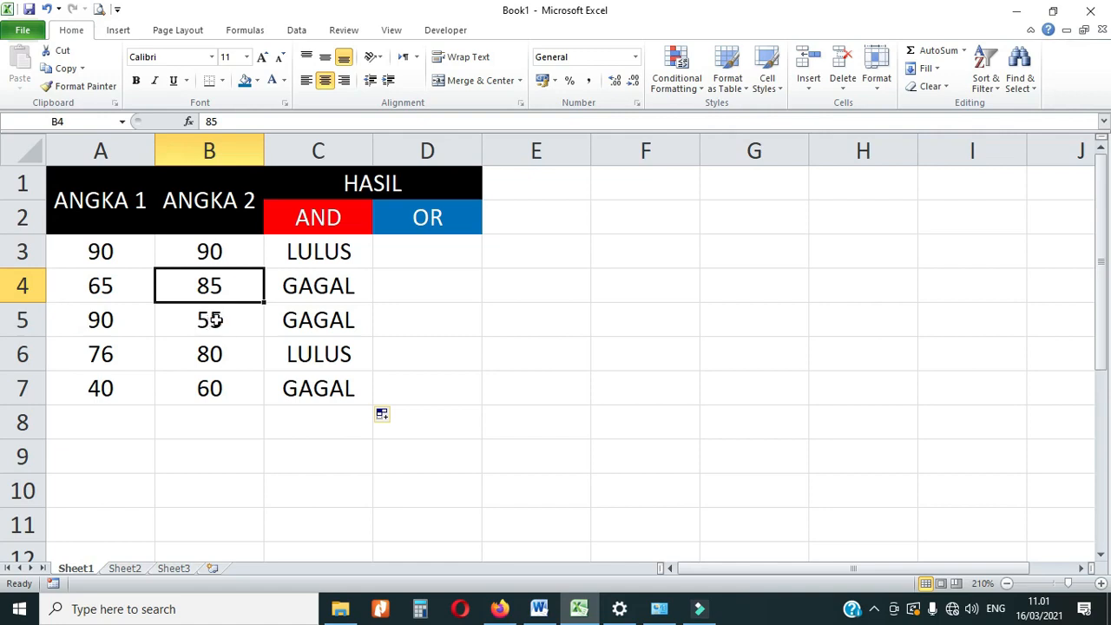
click(314, 217)
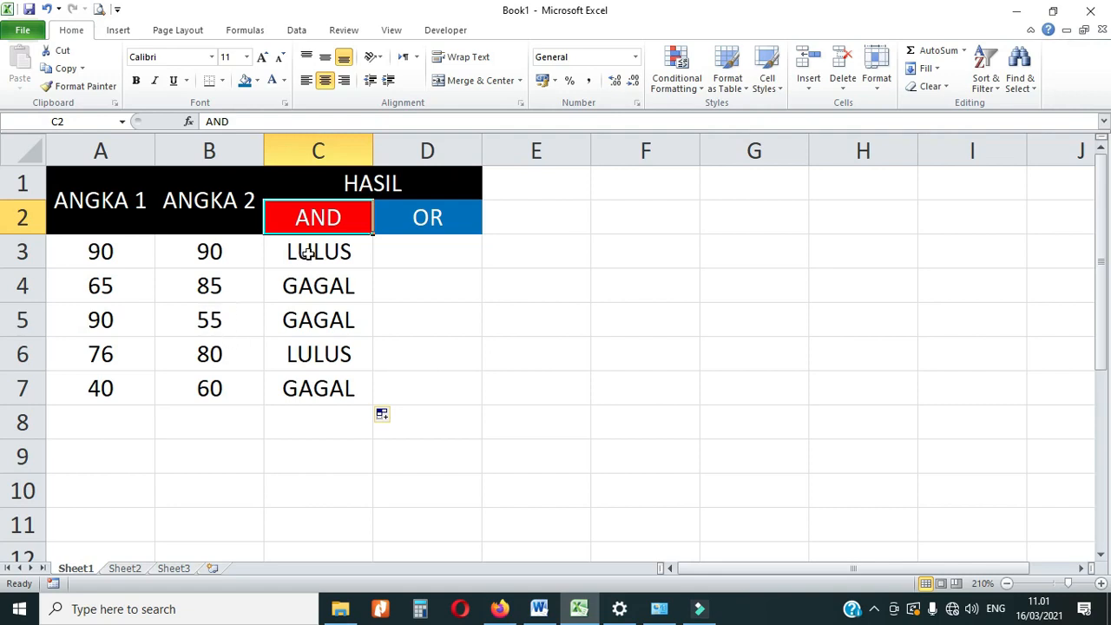
drag(121, 260, 113, 388)
drag(198, 255, 200, 388)
drag(100, 253, 199, 253)
drag(127, 319, 217, 321)
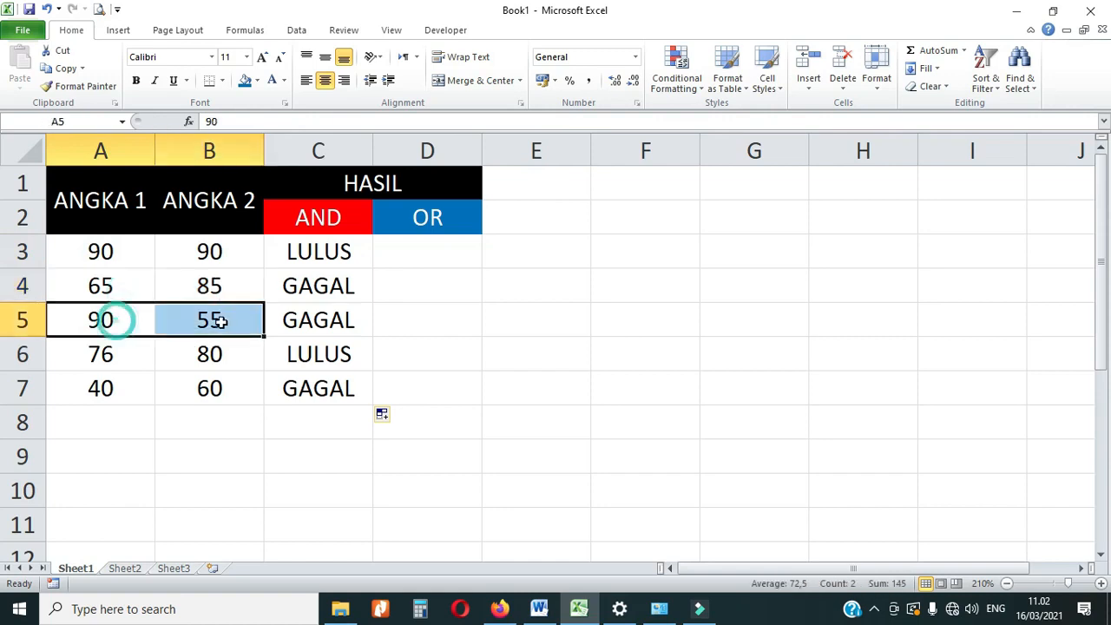
drag(119, 356, 218, 360)
click(109, 305)
click(105, 285)
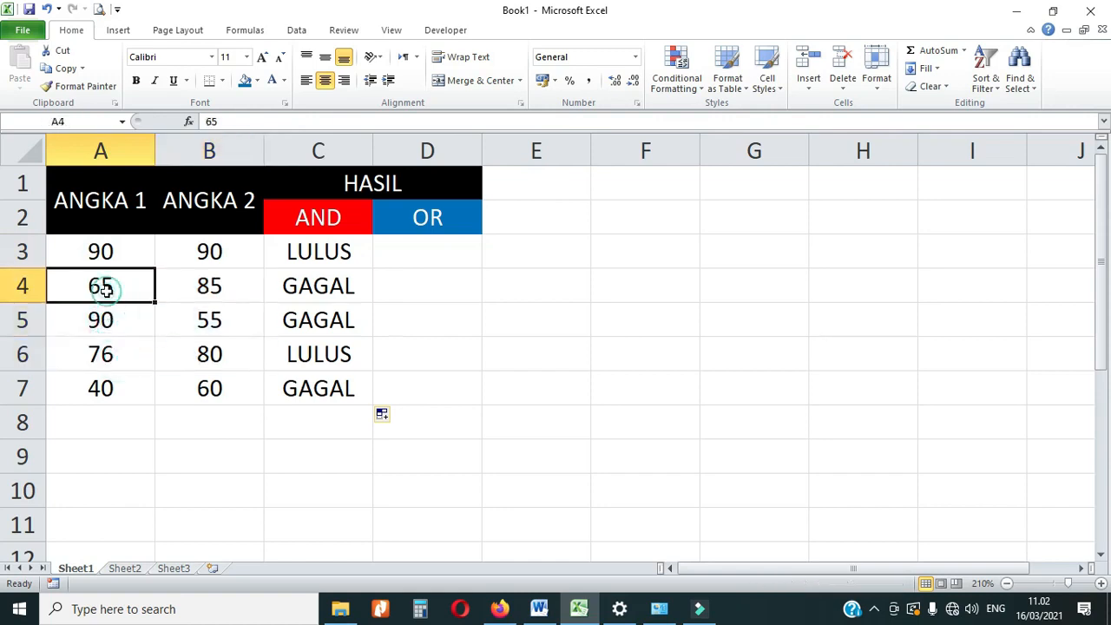
click(199, 287)
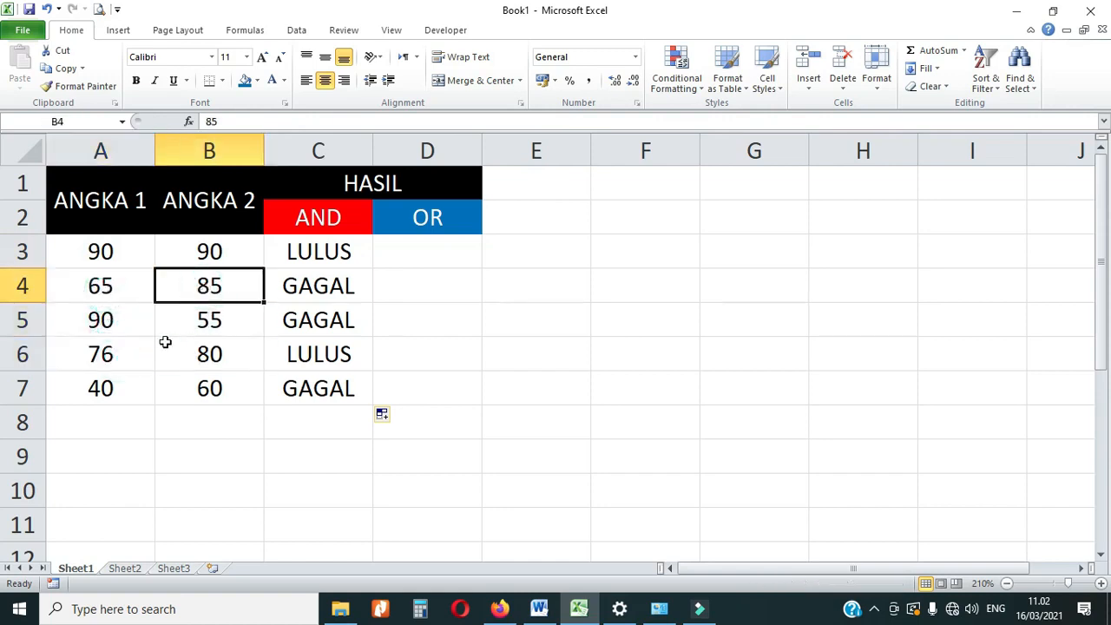
click(115, 292)
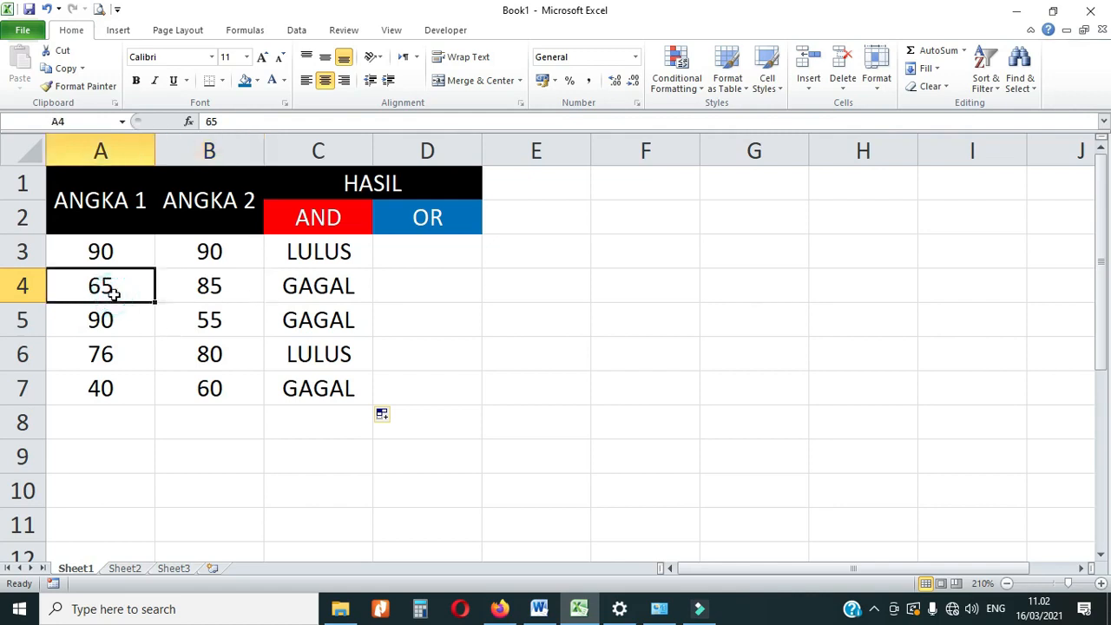
click(316, 287)
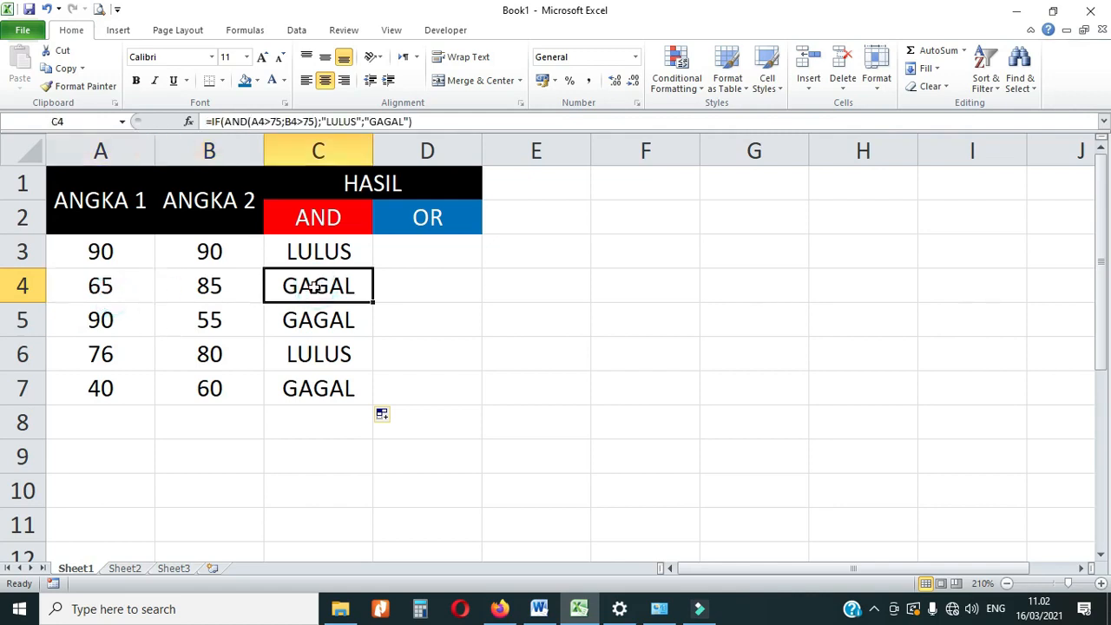
click(119, 289)
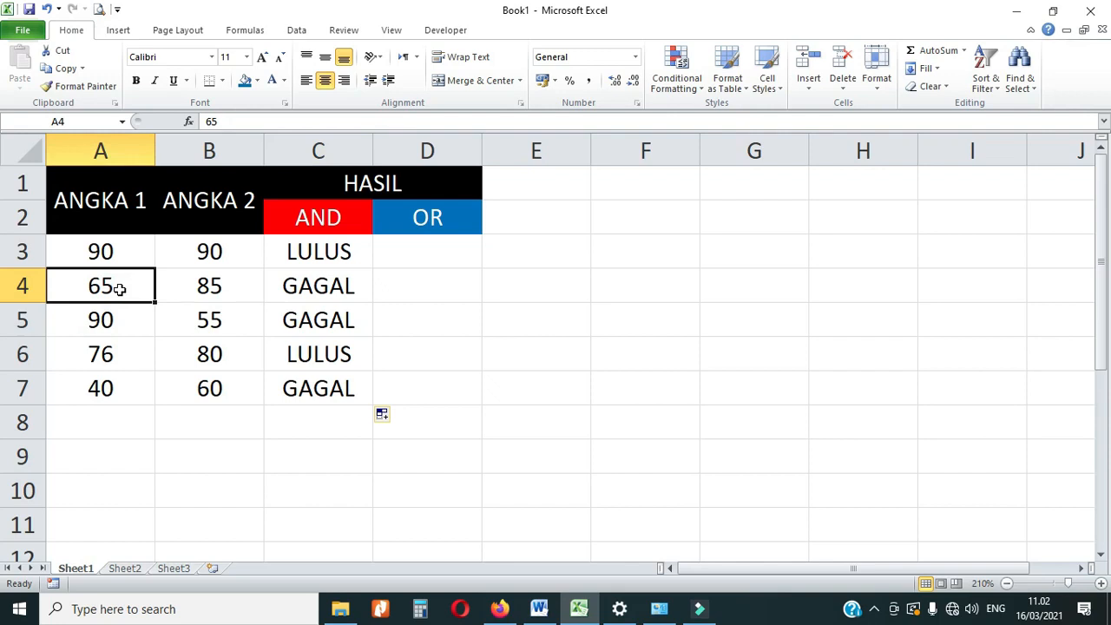
Step: Check the AND result in C5 against the values in A5 and B5
click(117, 323)
click(189, 324)
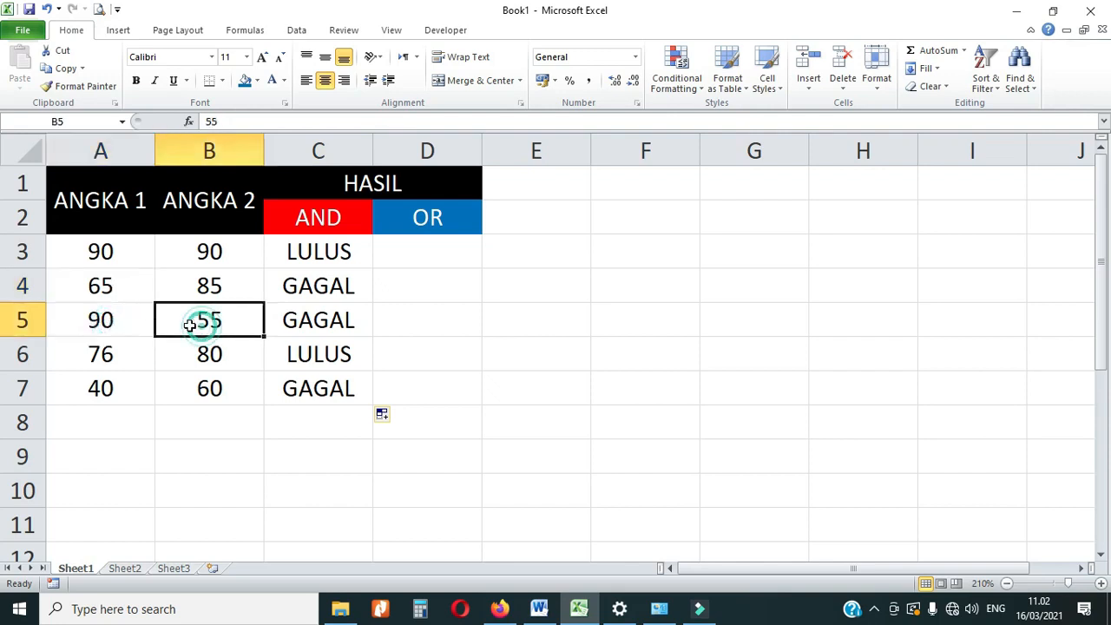
click(107, 325)
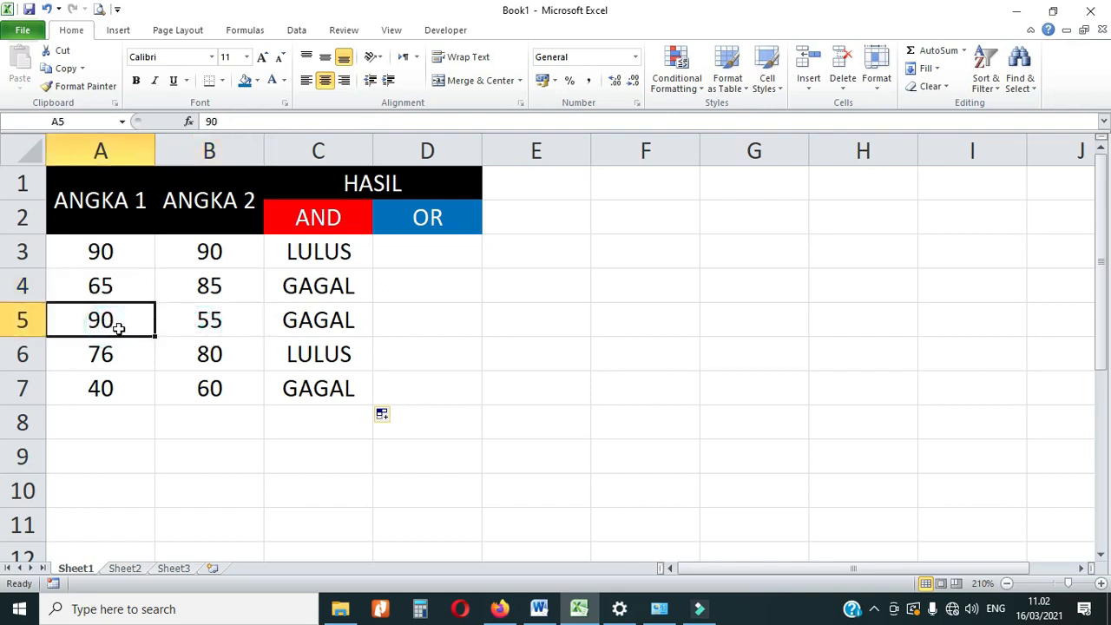
click(228, 325)
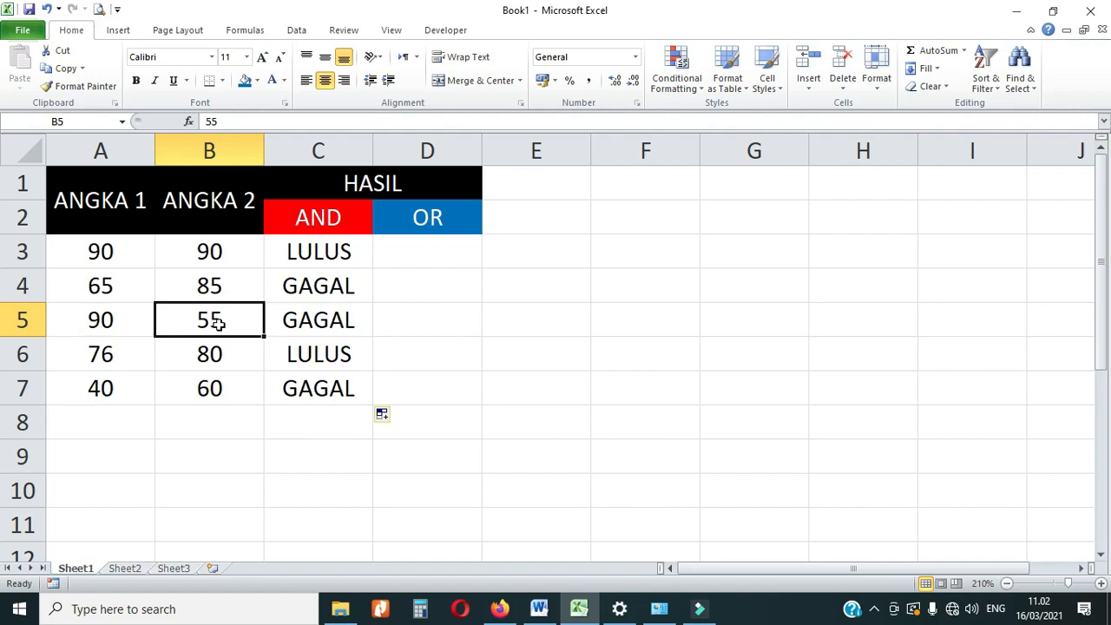
click(303, 325)
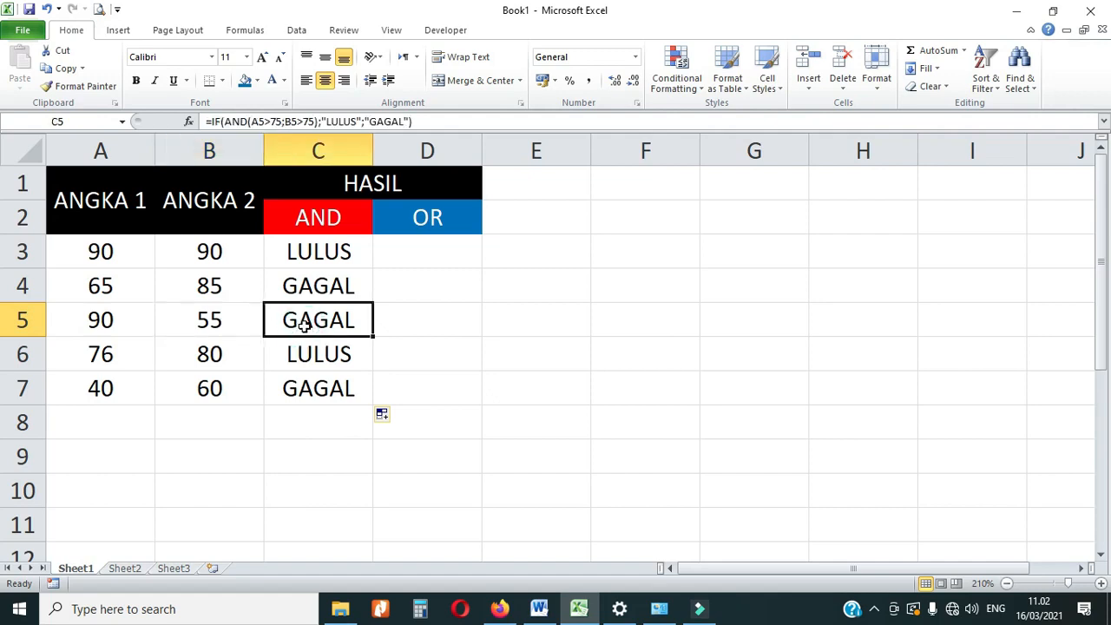
click(100, 321)
click(206, 326)
click(112, 322)
click(202, 323)
click(98, 321)
click(183, 330)
click(116, 321)
click(164, 320)
click(108, 323)
click(184, 326)
Step: Check the AND result in C6 against the values in A6 and B6
click(131, 365)
click(200, 355)
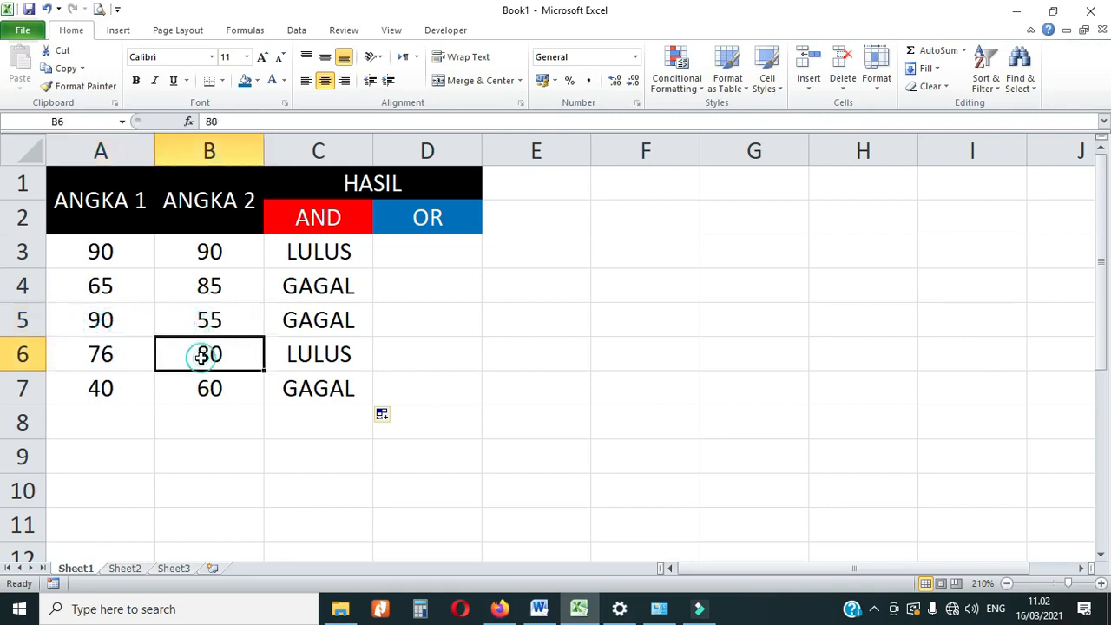
click(111, 362)
click(177, 359)
click(108, 358)
click(292, 355)
click(109, 356)
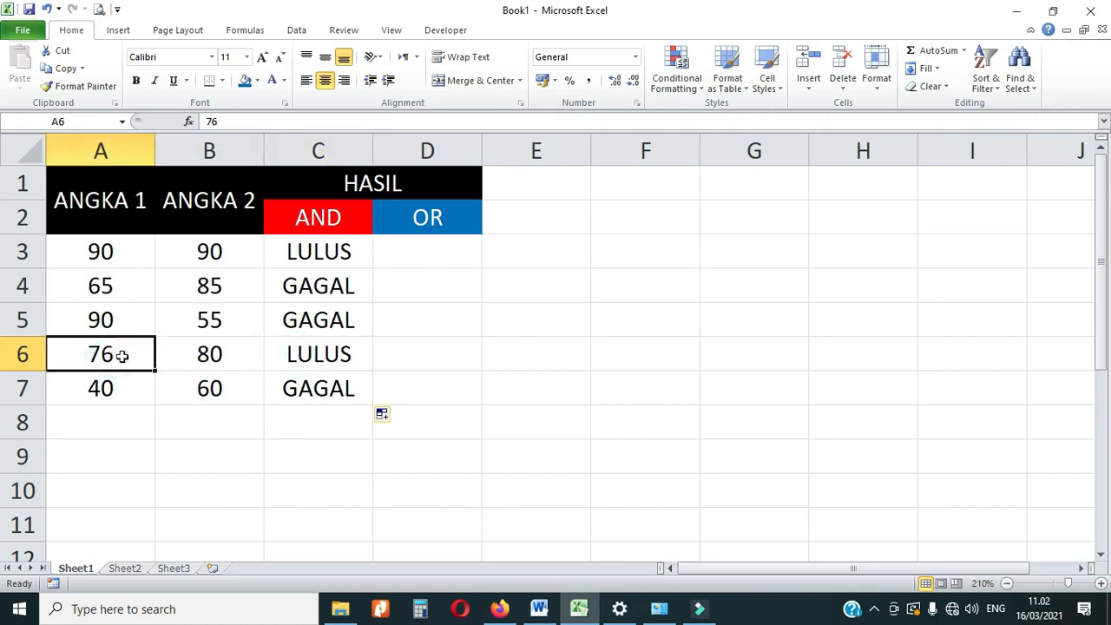
click(213, 356)
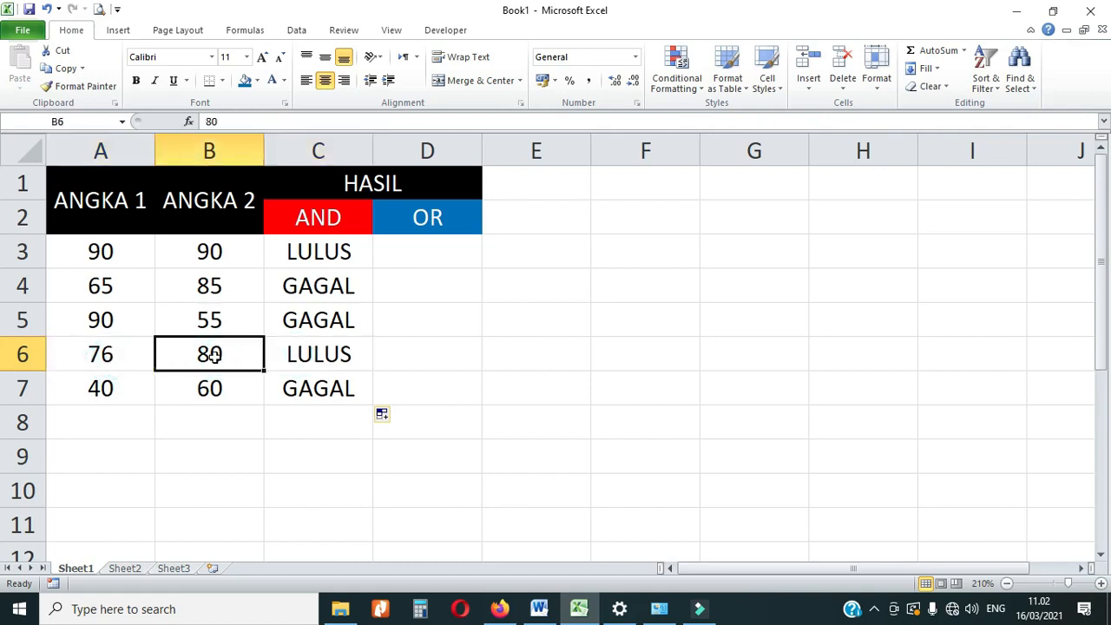
click(328, 359)
Step: Check the AND result in C7 against the values in A7 and B7, and review the formula in C3
drag(91, 388, 193, 389)
click(290, 390)
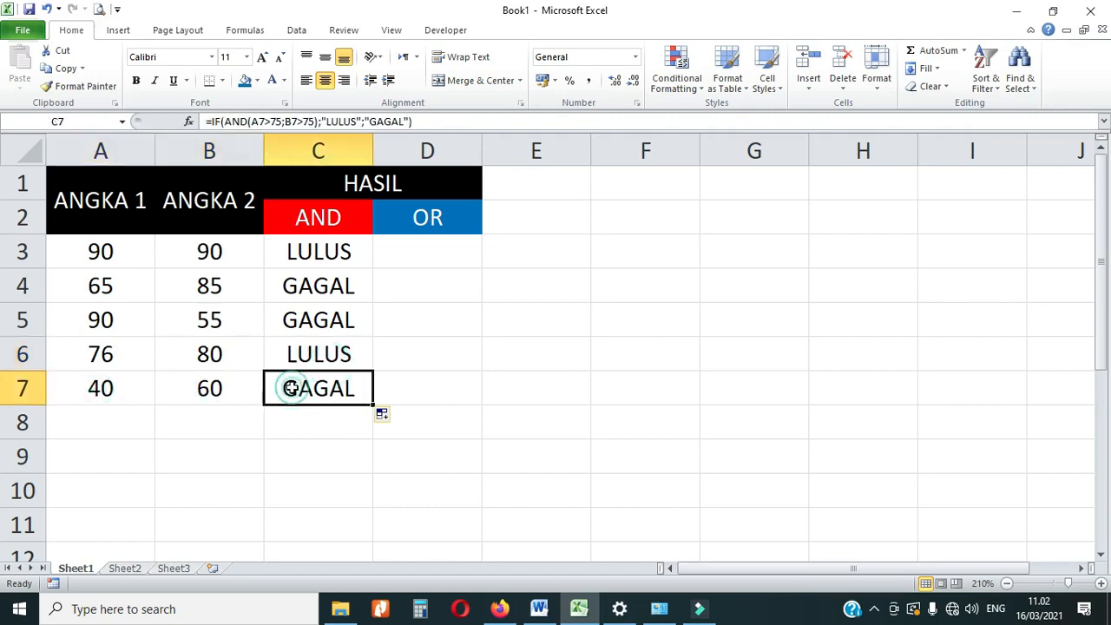
click(100, 389)
click(173, 389)
click(112, 392)
click(217, 387)
click(124, 387)
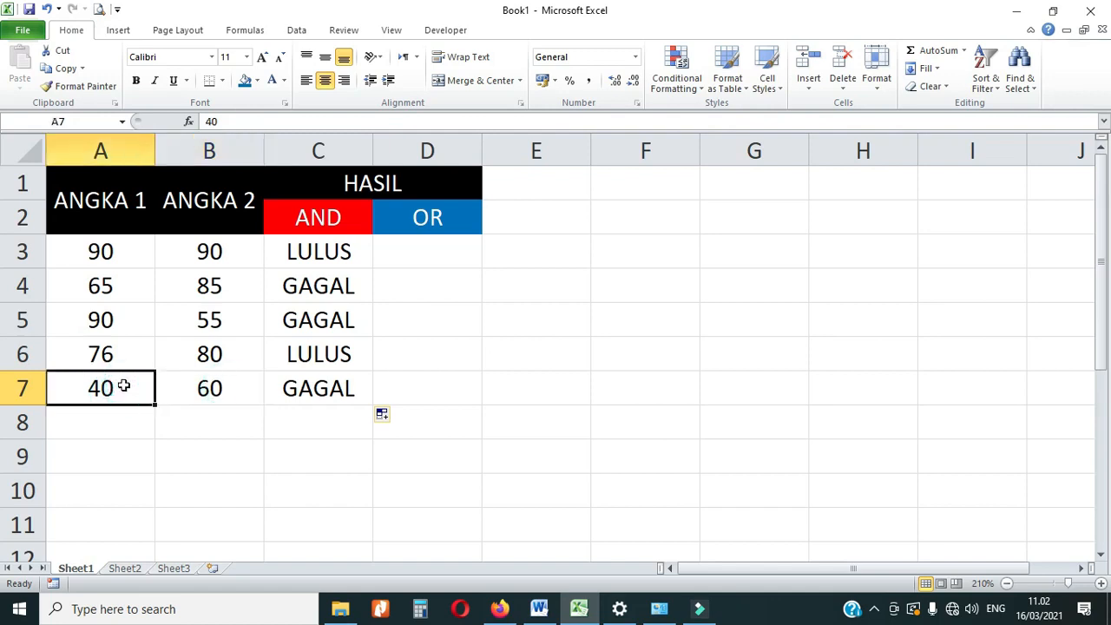
click(326, 260)
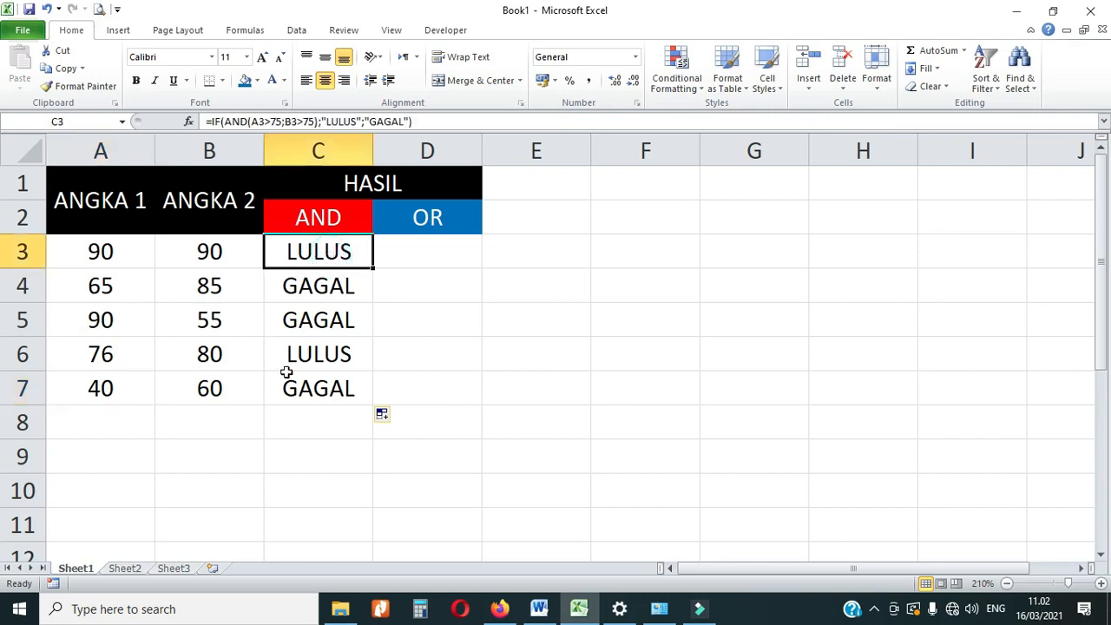
Step: Begin an IF formula in D3 with the logical test OR(A3>75;B3>75)
click(444, 258)
click(327, 257)
click(440, 252)
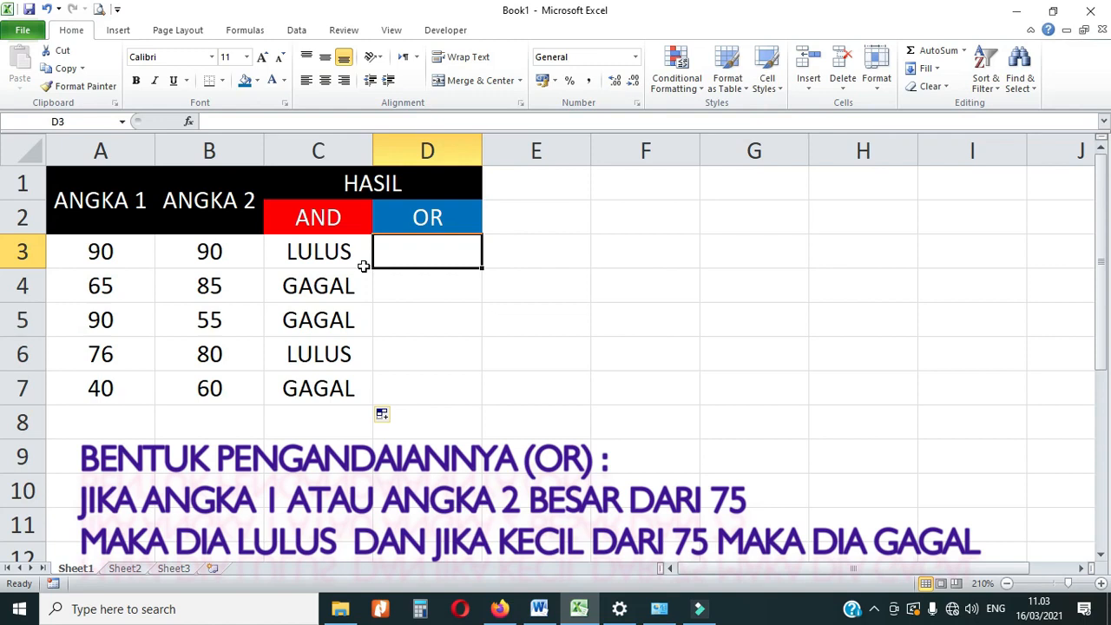
text(=)
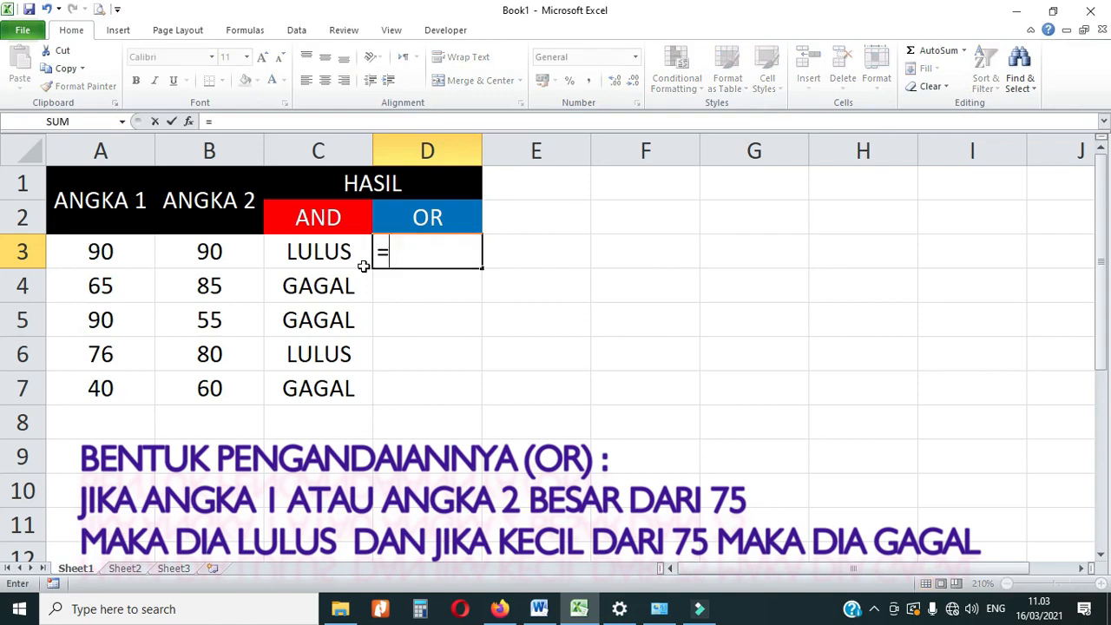
text(IF)
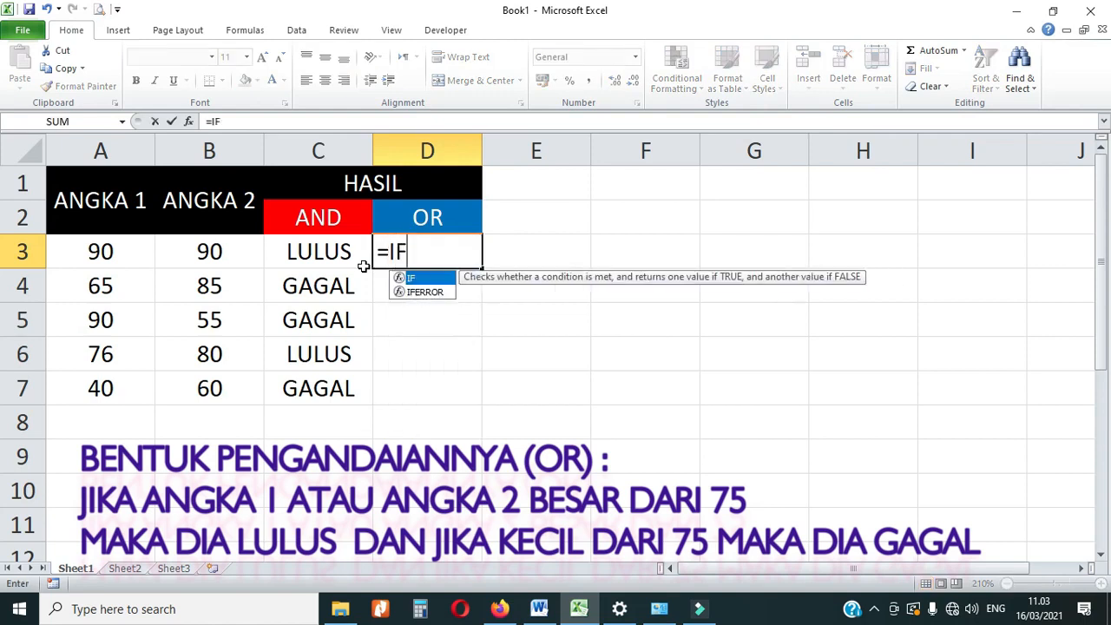
text((OR)
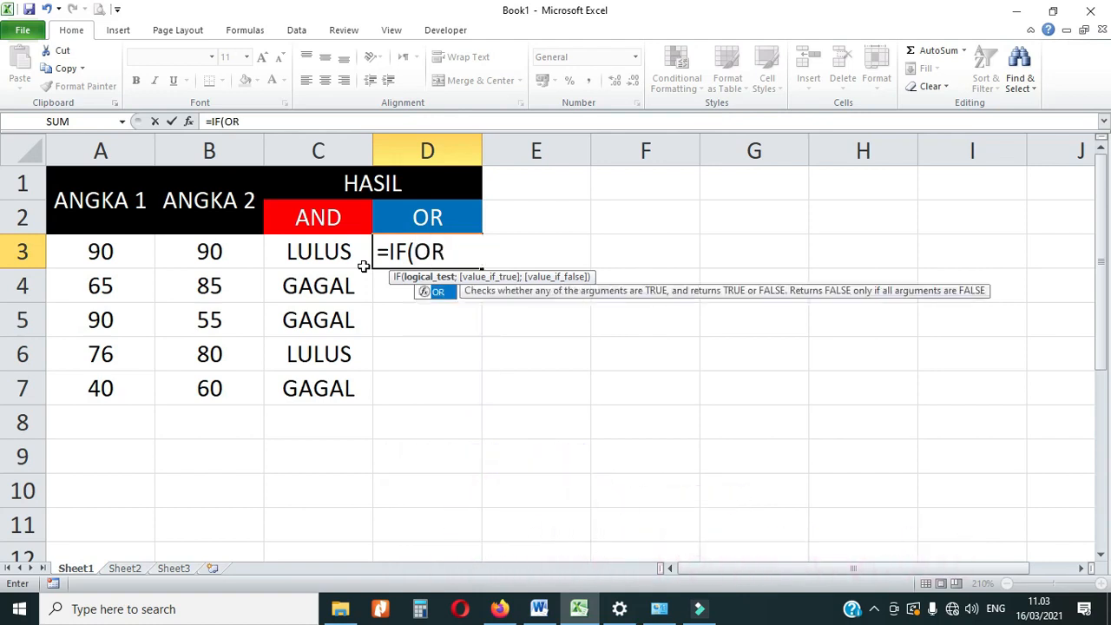
text(()
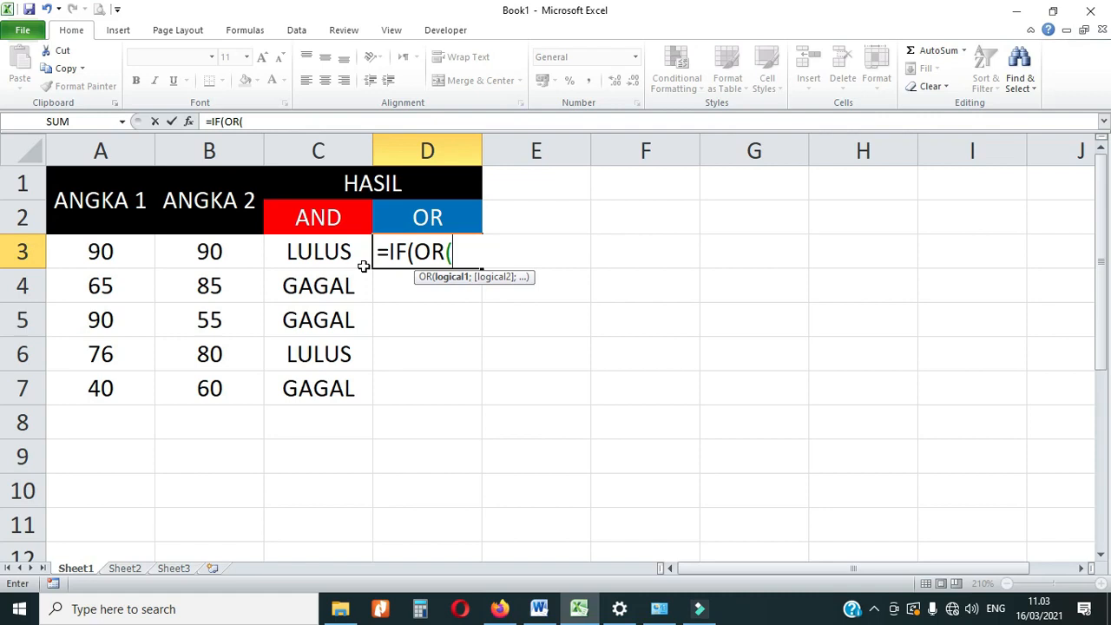
text(A3)
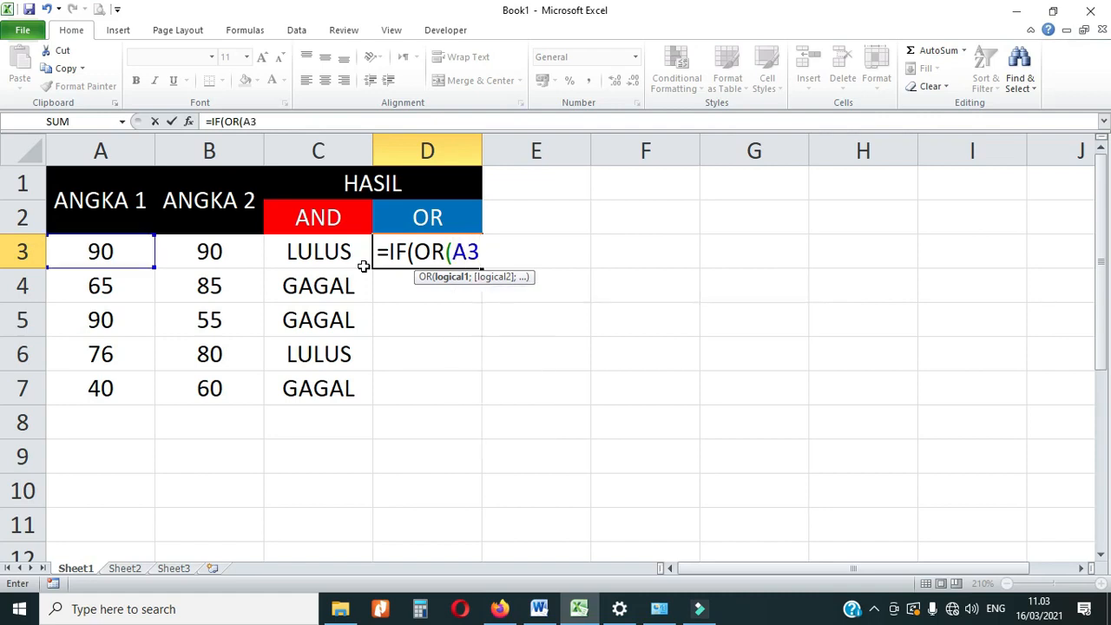
text(>75;)
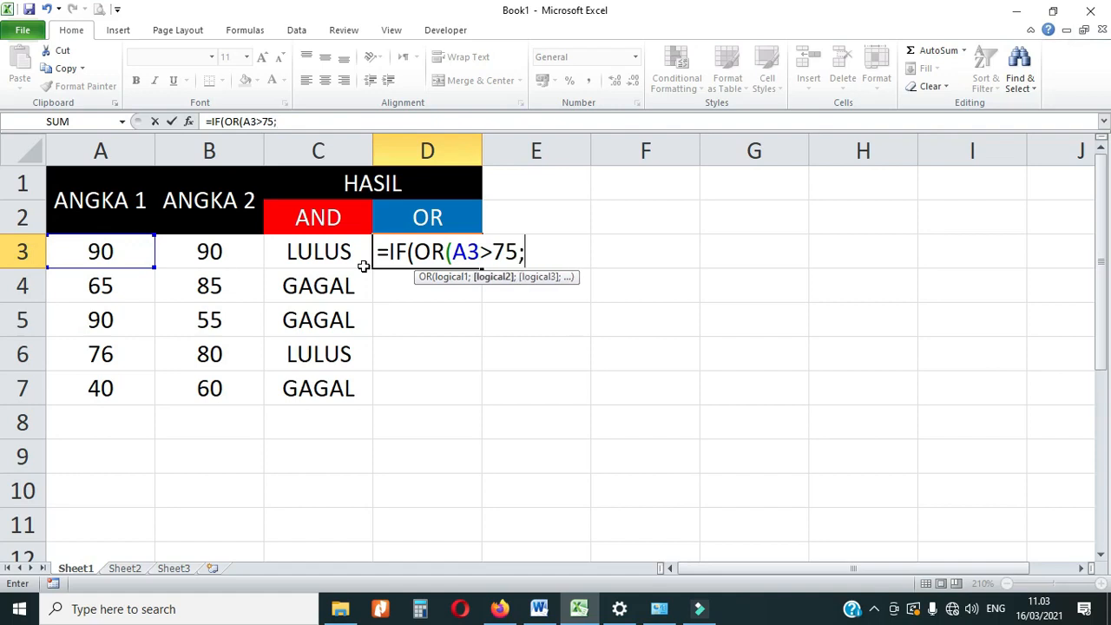
text(B3>7)
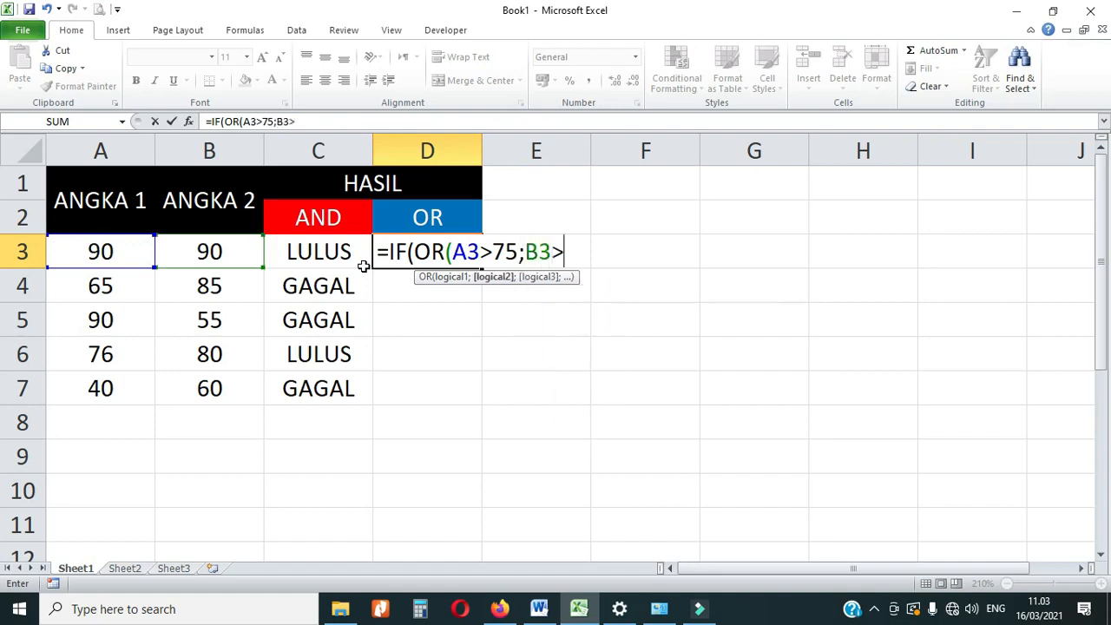
text(5)
text();)
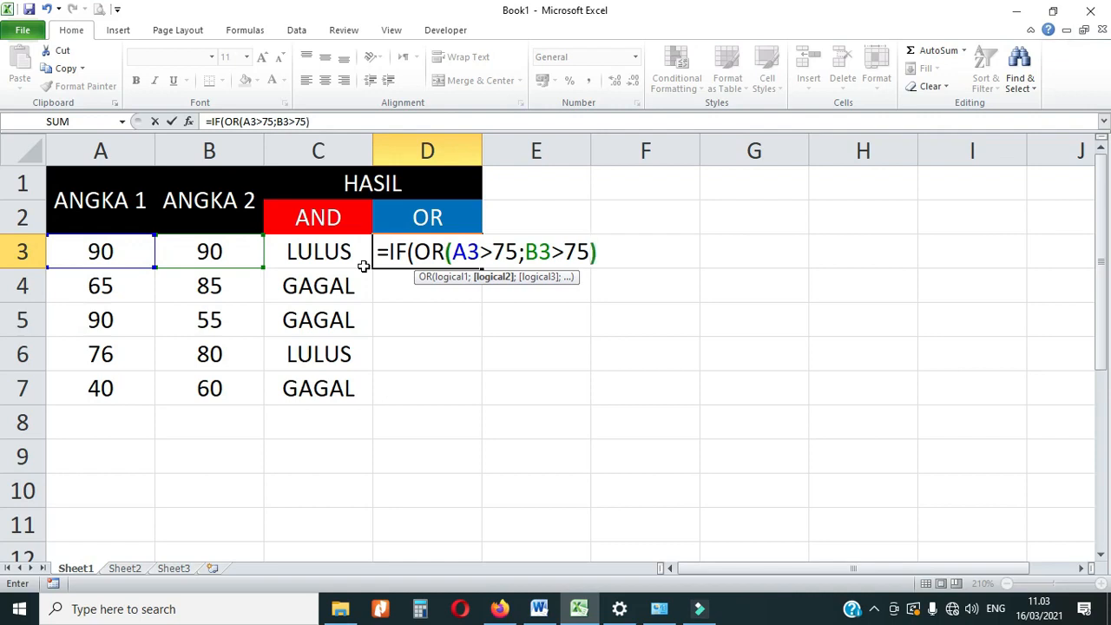
Step: Complete the D3 formula with "LULUS" as the true result and "GAGAL" as the false result, and enter it
text("LULU)
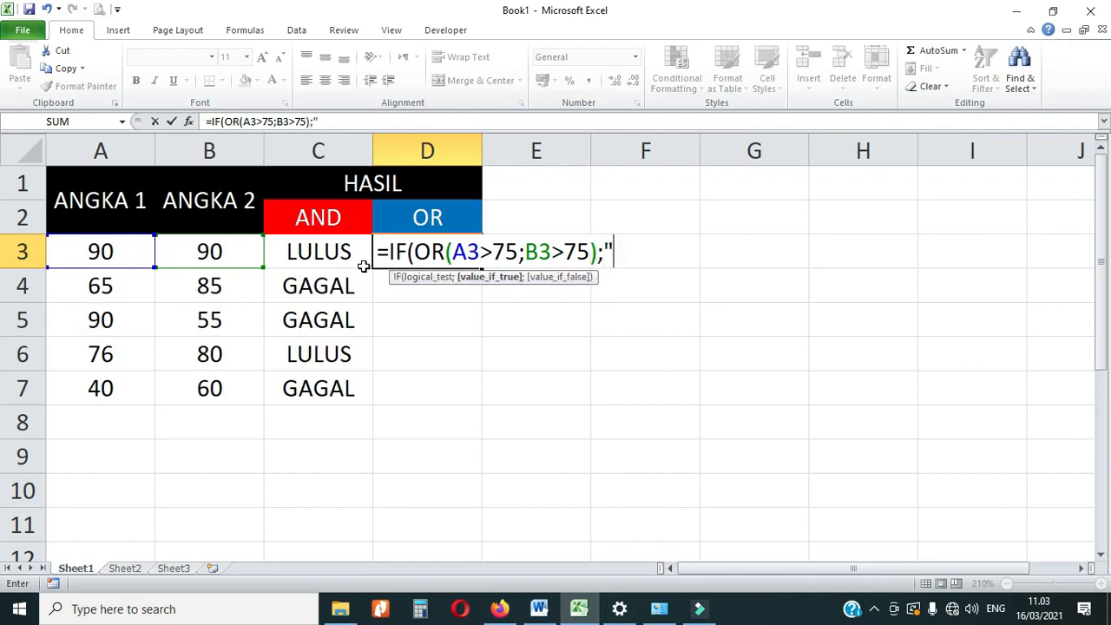
text(S")
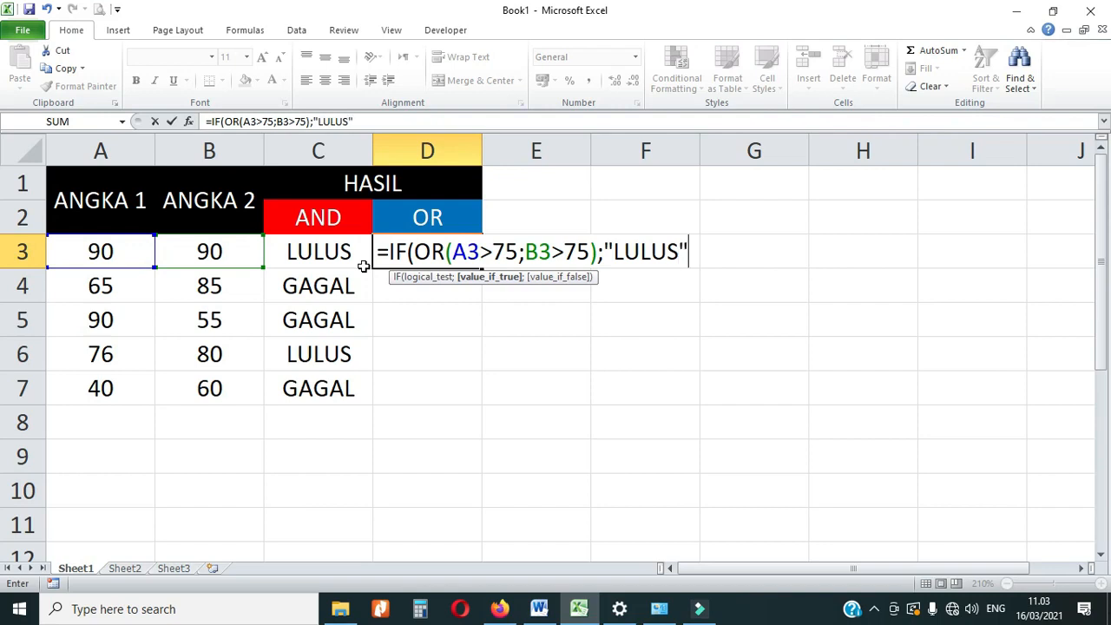
text(;)
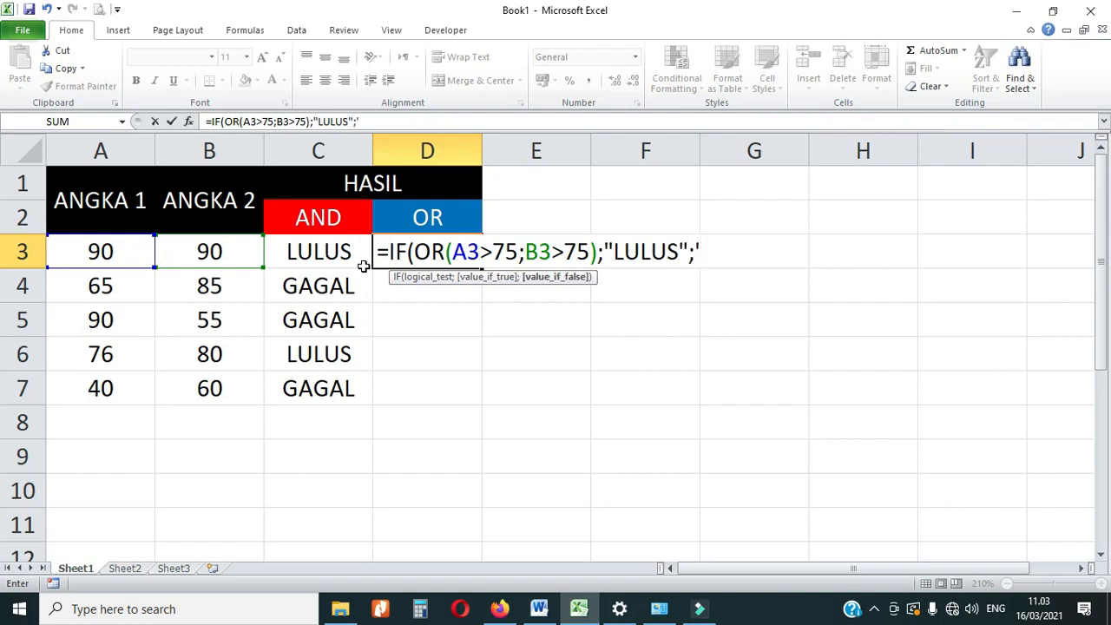
text("G)
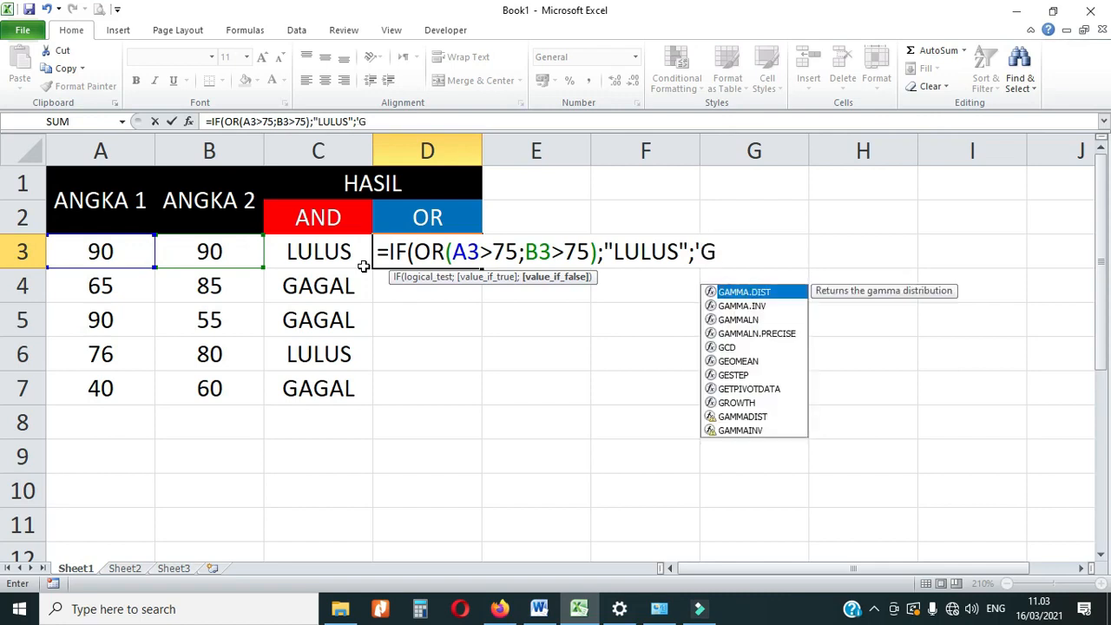
key(BackSpace)
key(BackSpace)
text("GAGAL)
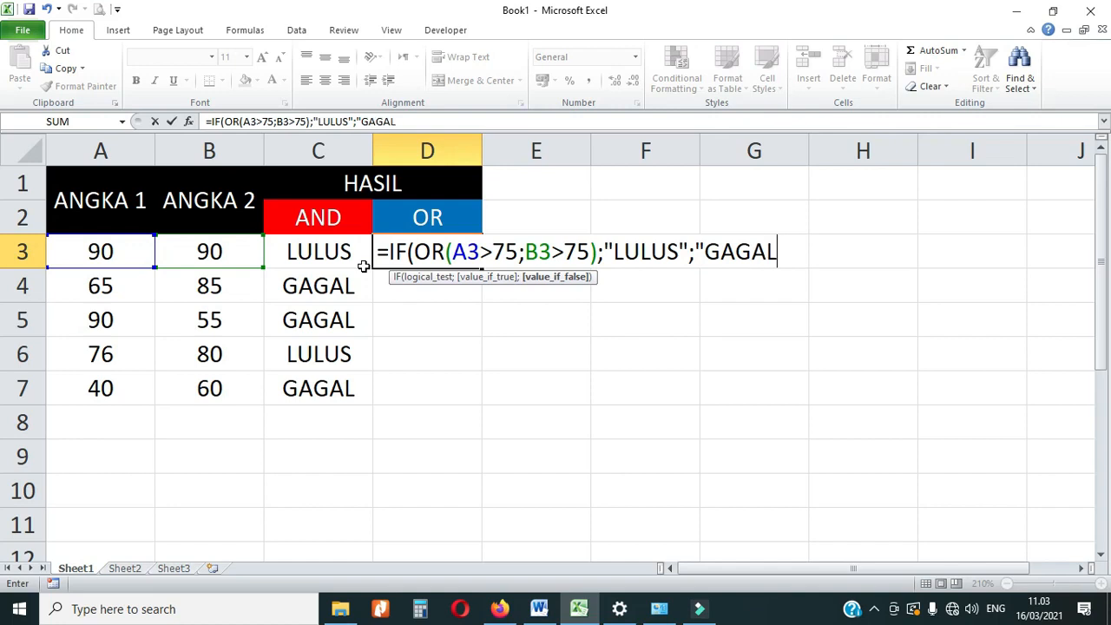
text("))
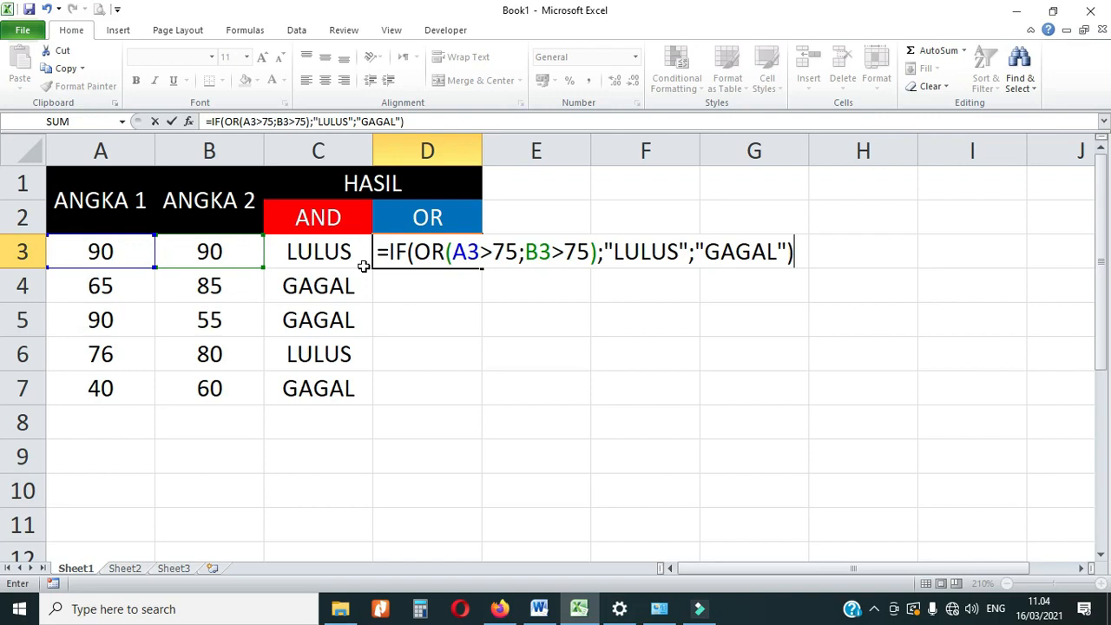
key(Return)
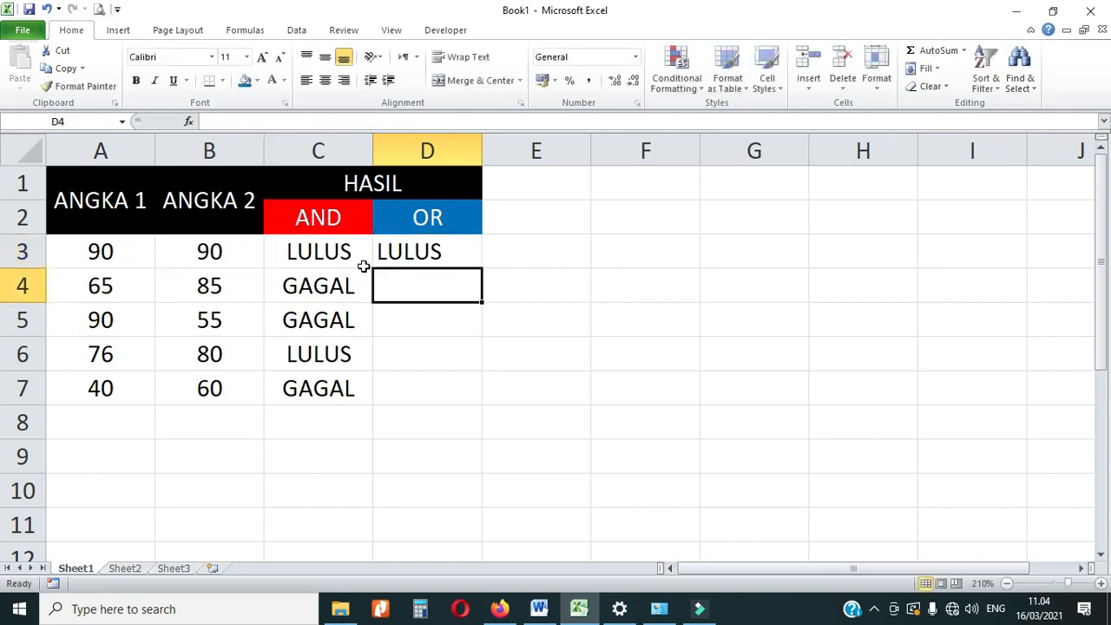
Step: Copy the OR formula from D3 down through D7
click(430, 252)
drag(478, 270, 460, 395)
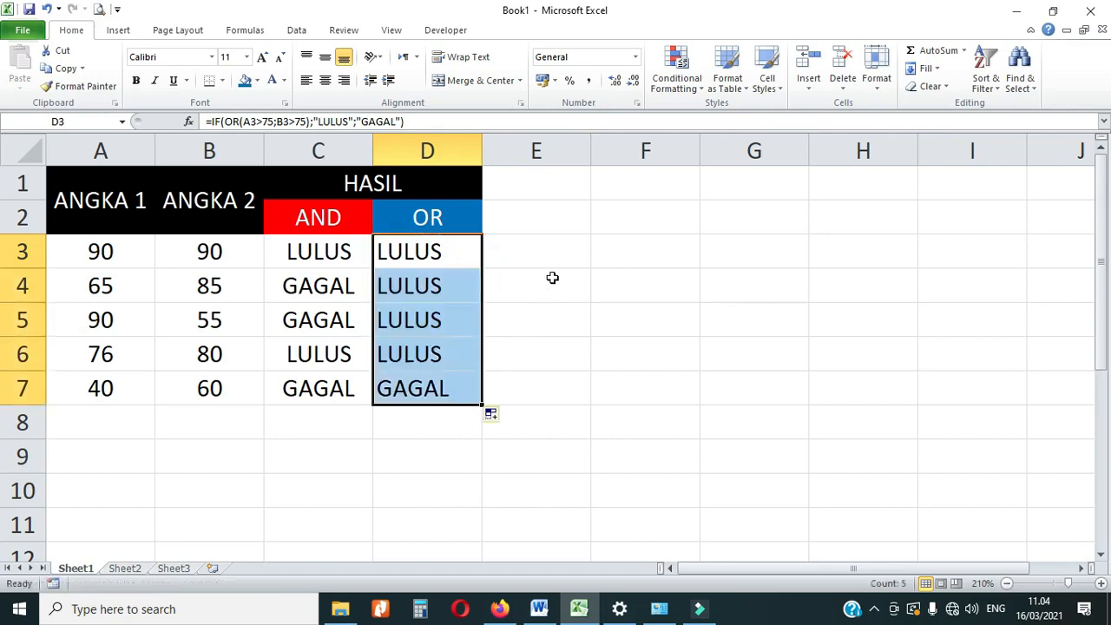
Step: Check the OR result in D7 against the values in A7 and B7
click(419, 389)
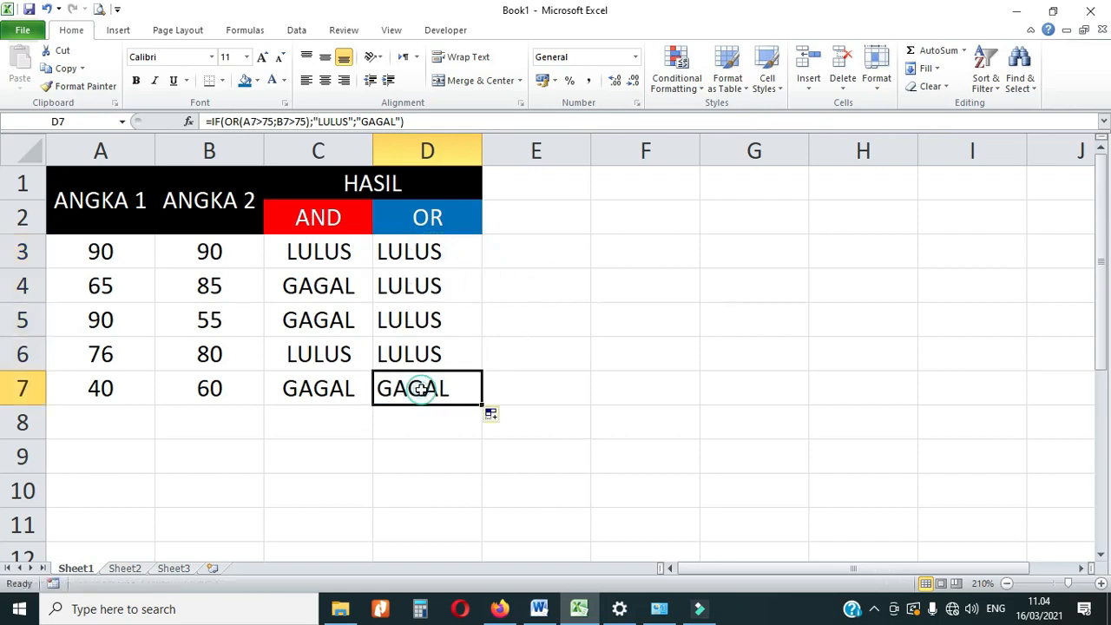
click(96, 392)
click(180, 392)
click(116, 389)
click(189, 385)
click(109, 385)
click(171, 385)
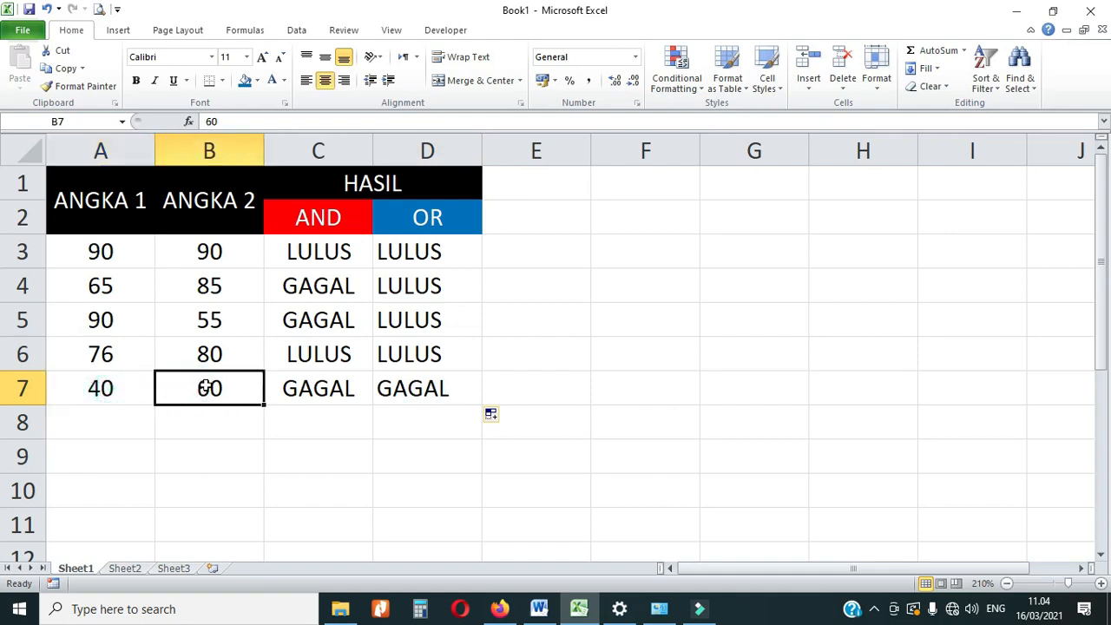
Step: Review the OR results in D3:D6, checking rows 3 and 4 against their ANGKA 1 and ANGKA 2 values
click(434, 249)
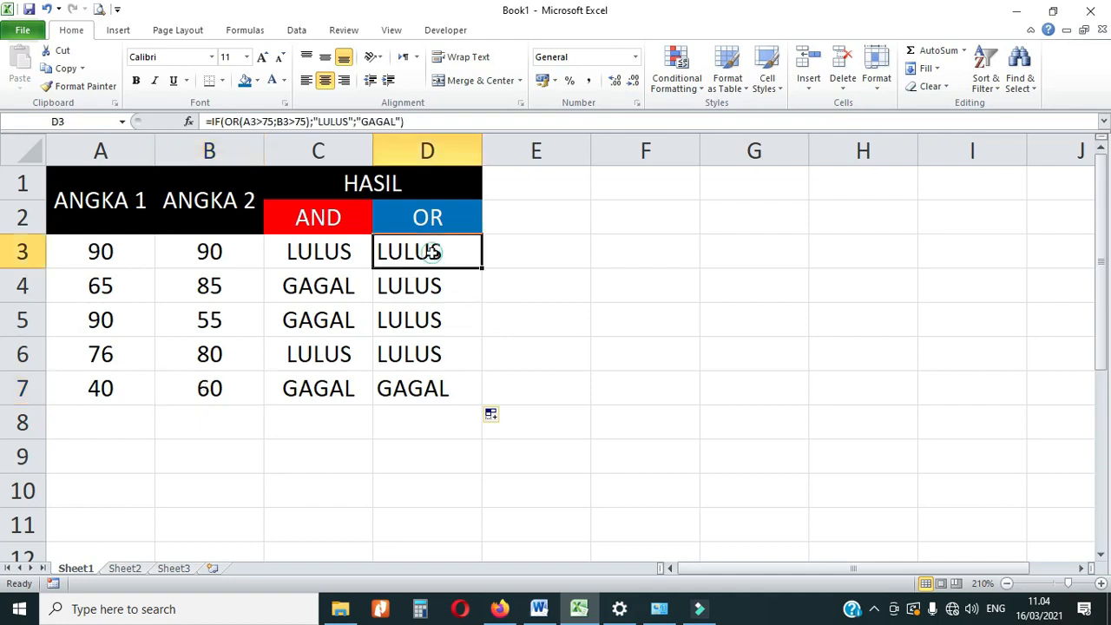
drag(438, 251, 450, 347)
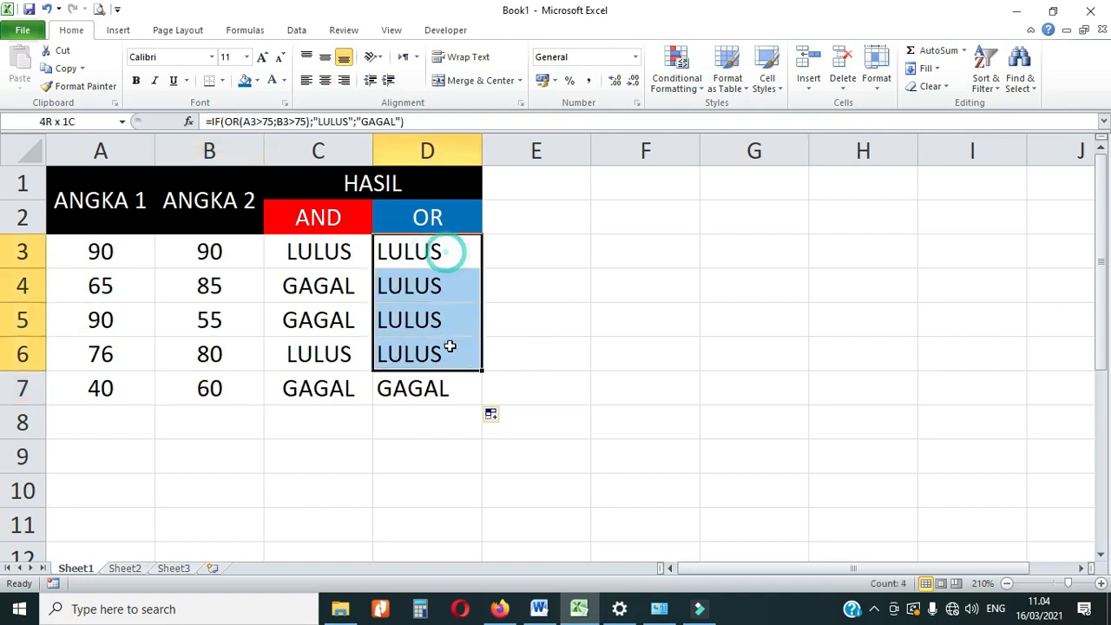
click(116, 259)
click(208, 251)
click(208, 286)
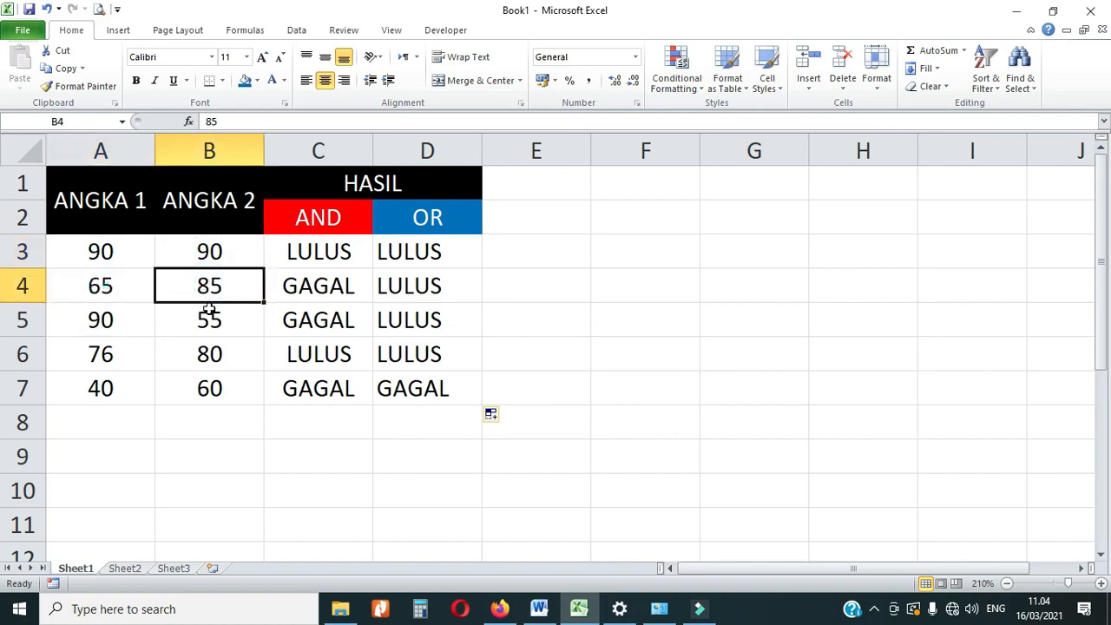
click(429, 279)
Step: Check the OR result in D5 against the values in A5 and B5
click(205, 318)
click(126, 320)
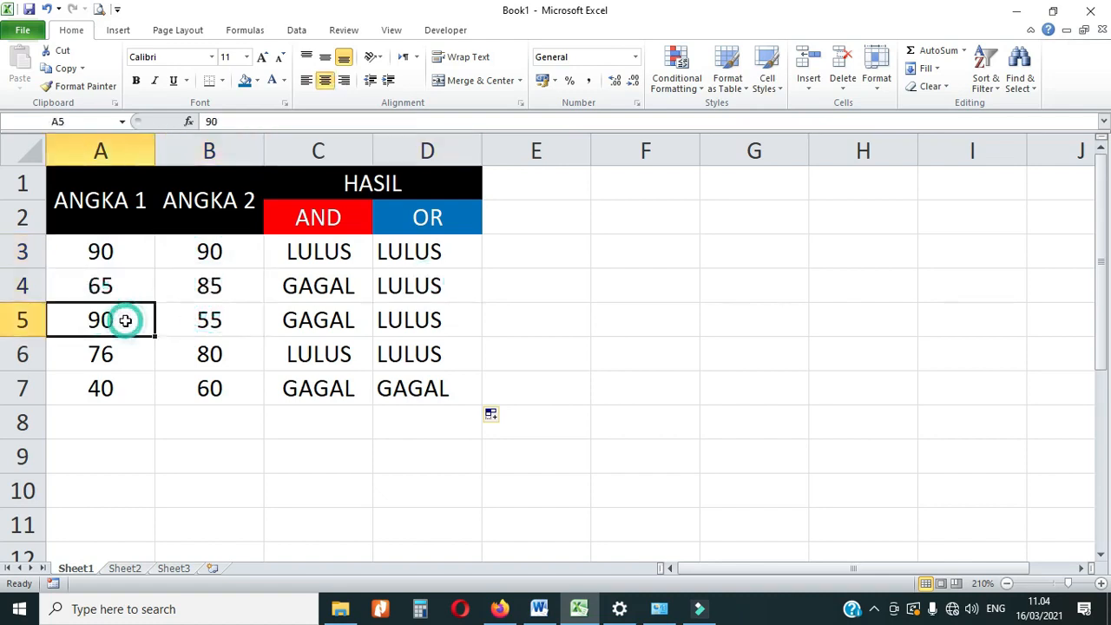
click(202, 320)
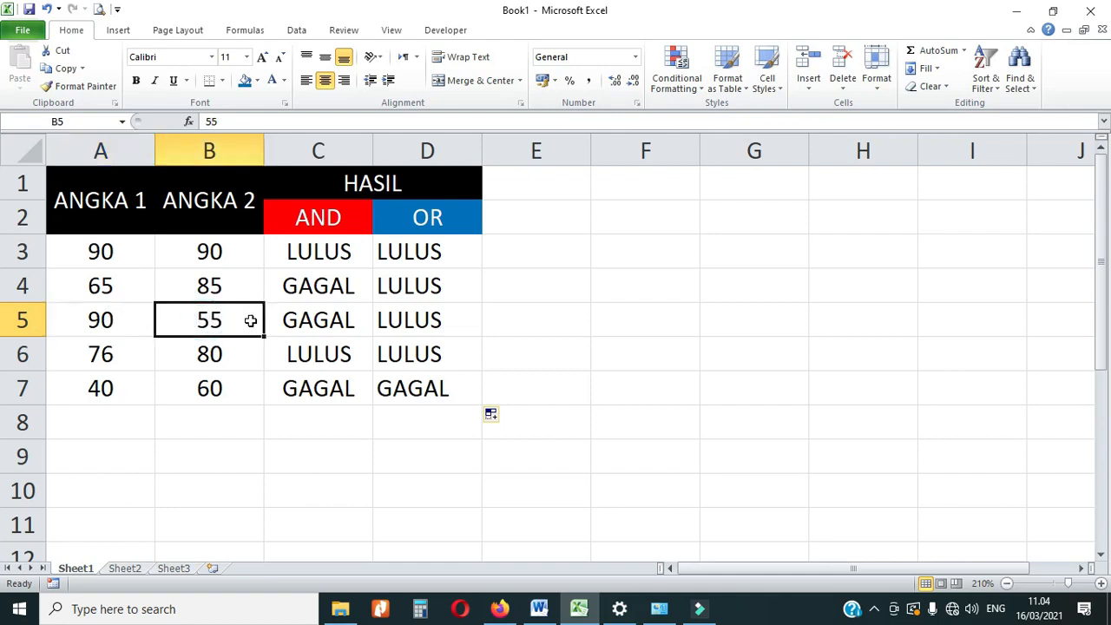
click(105, 320)
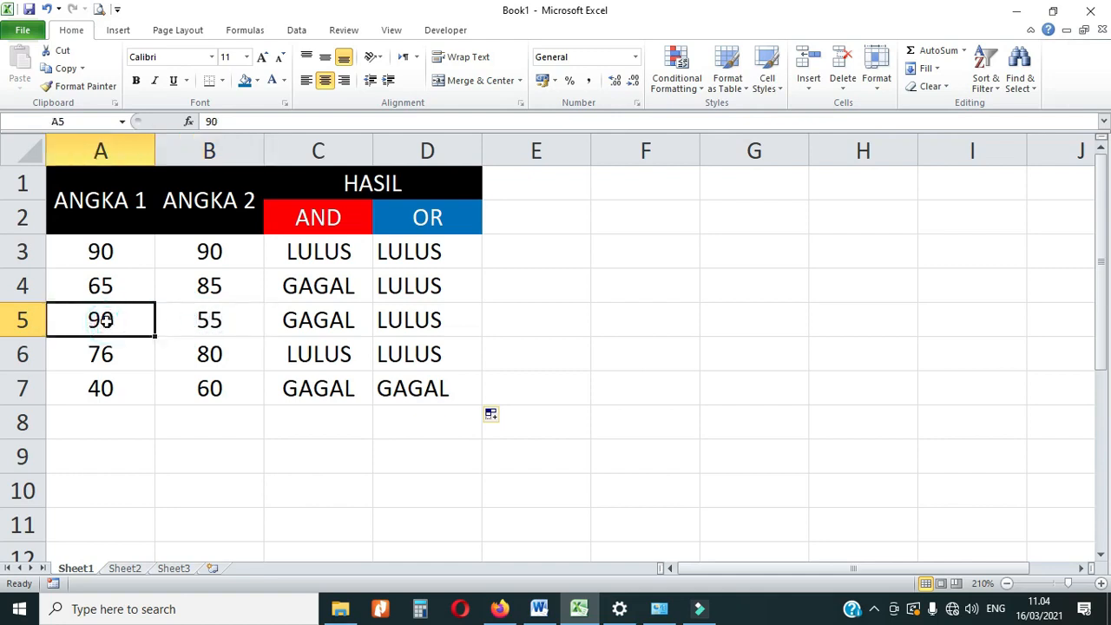
click(434, 320)
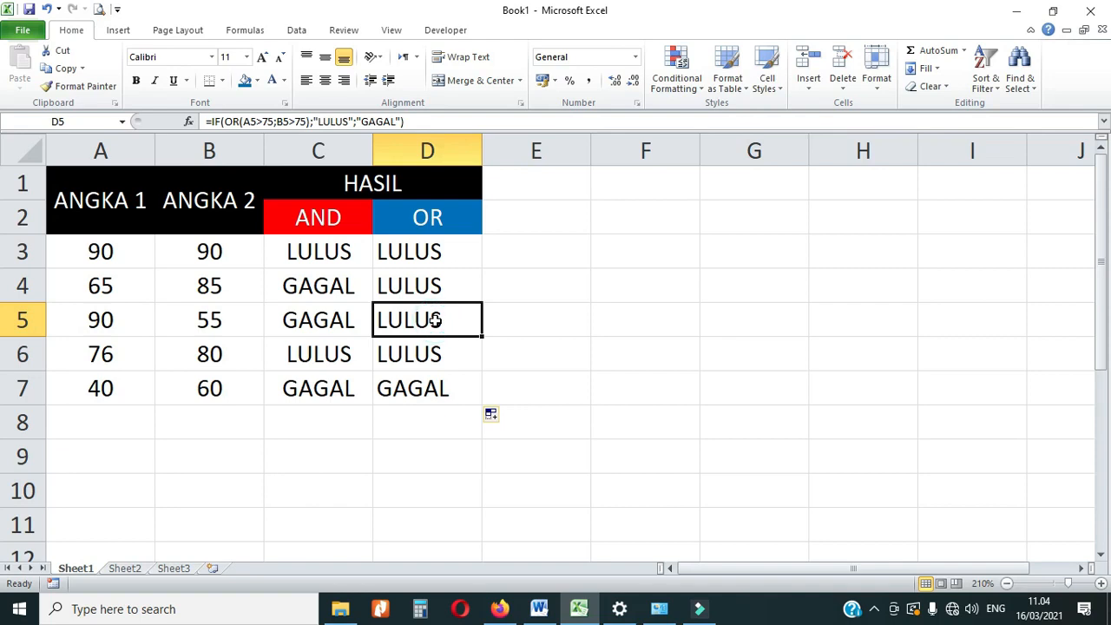
Step: Check the OR result in D6 against the values in A6 and B6
click(102, 355)
click(199, 355)
click(104, 355)
click(196, 357)
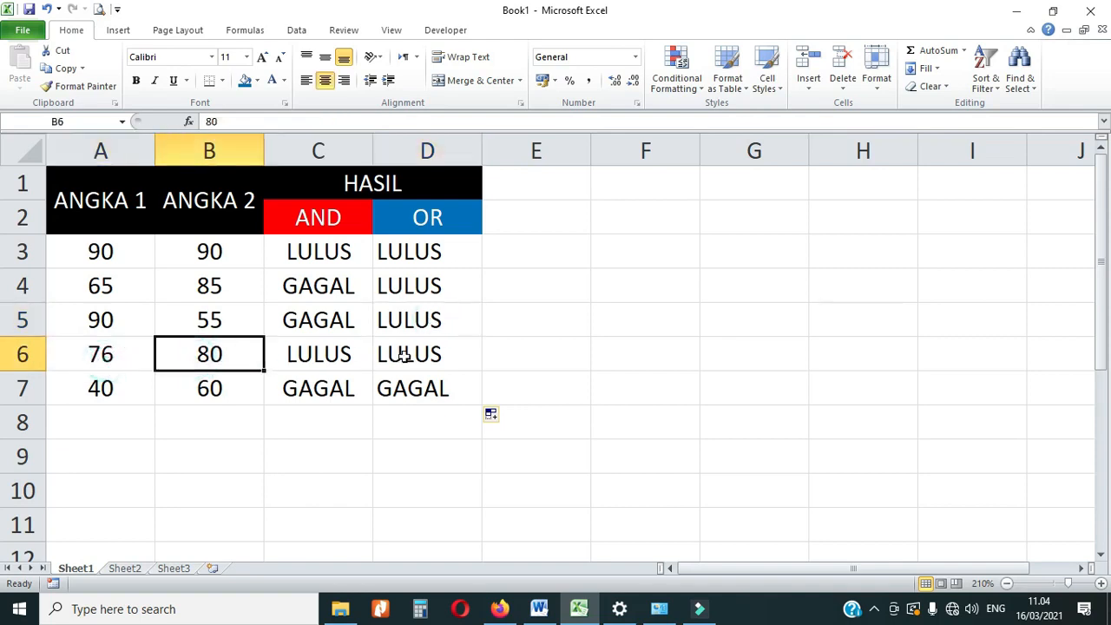
click(446, 355)
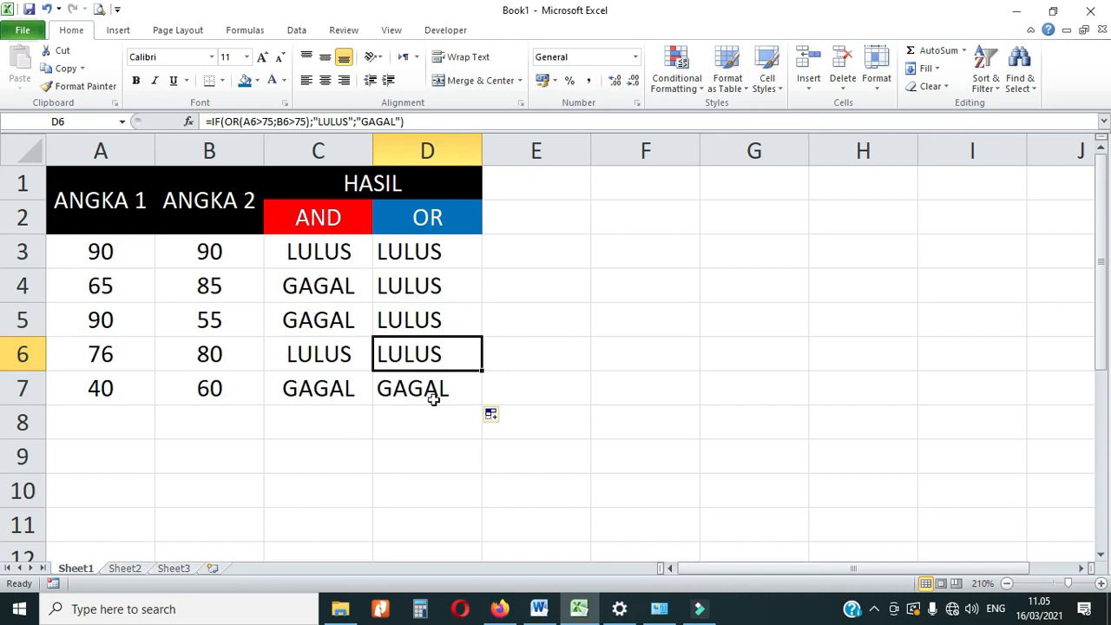
Step: Enter the heading NOT in E2 and center it horizontally
click(537, 219)
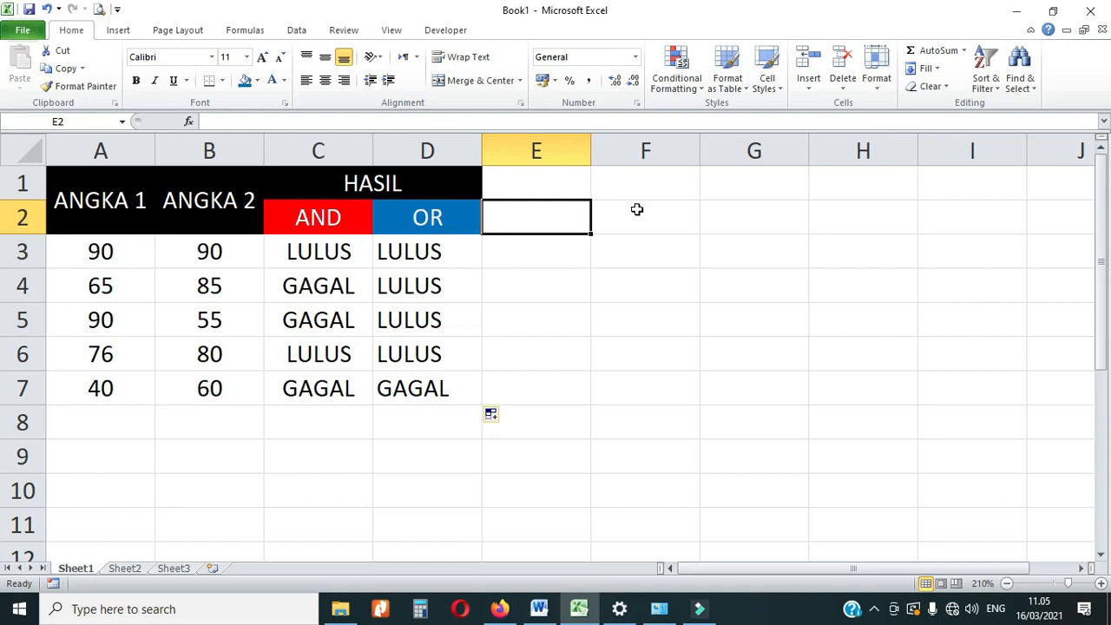
text(not)
key(BackSpace)
key(BackSpace)
key(BackSpace)
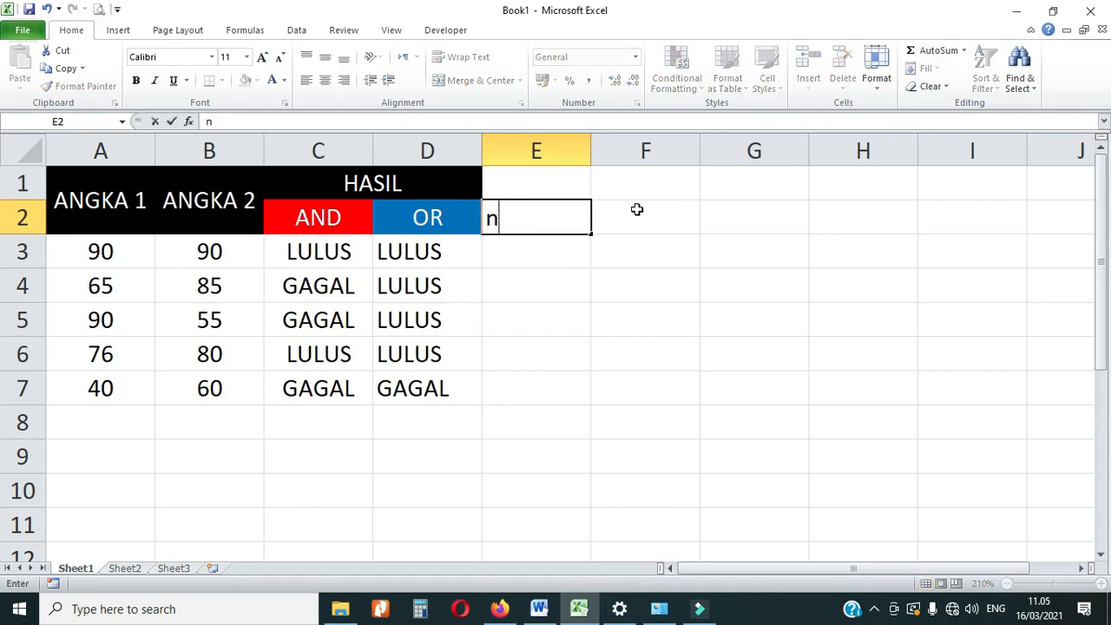
text(NOT)
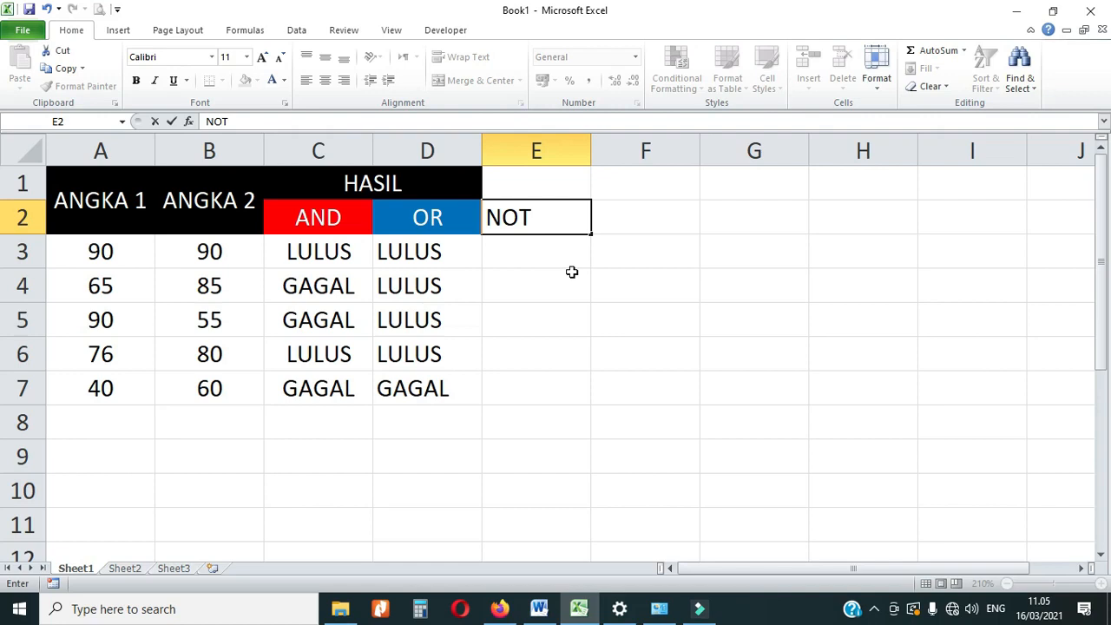
click(558, 280)
click(558, 218)
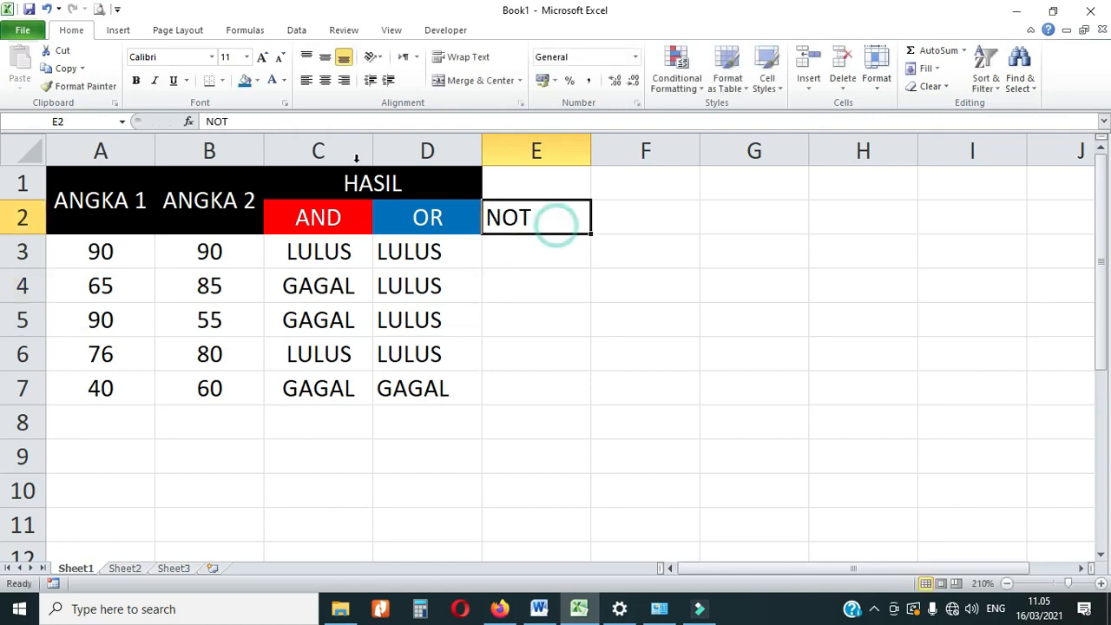
click(324, 79)
click(540, 242)
click(542, 218)
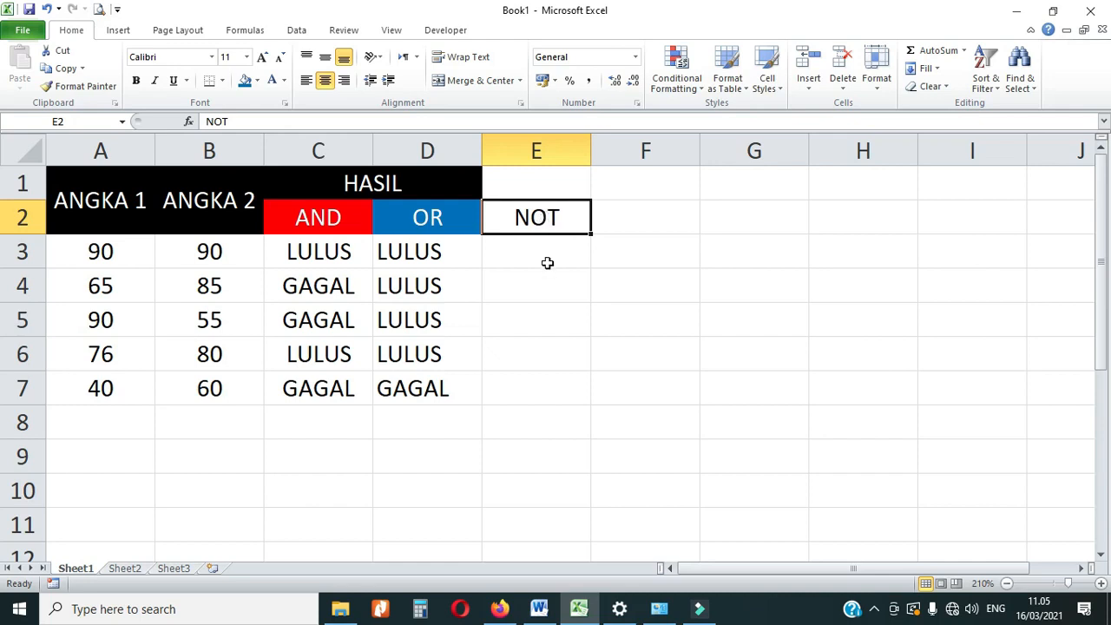
Step: Begin an IF formula in E3 with the logical test NOT(A3>75)
click(143, 254)
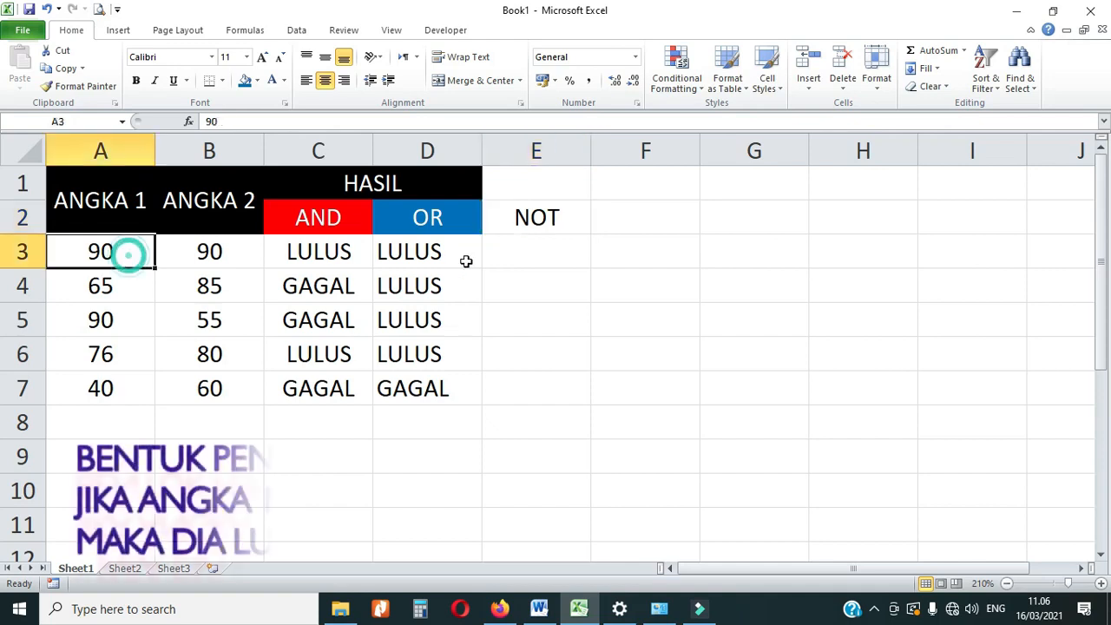
click(537, 250)
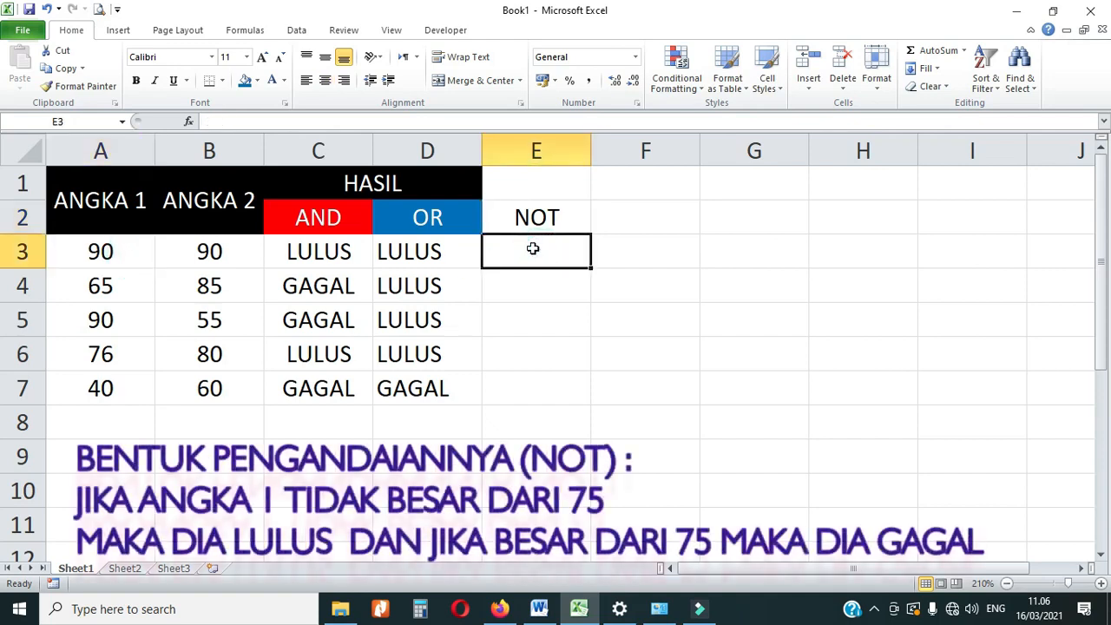
text(=IF)
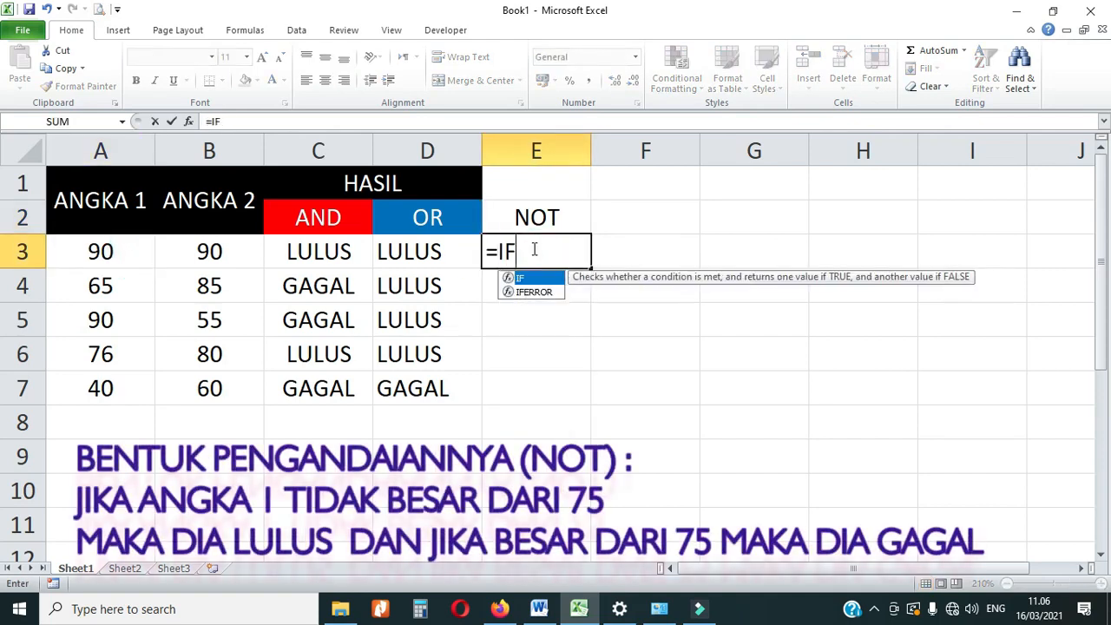
text(()
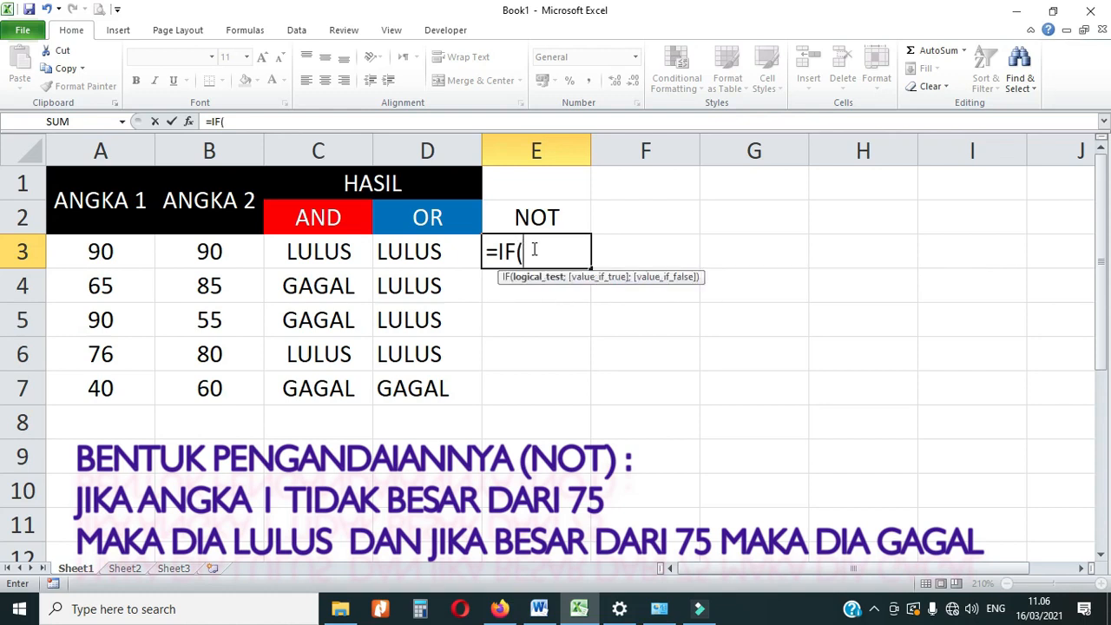
text(NOT)
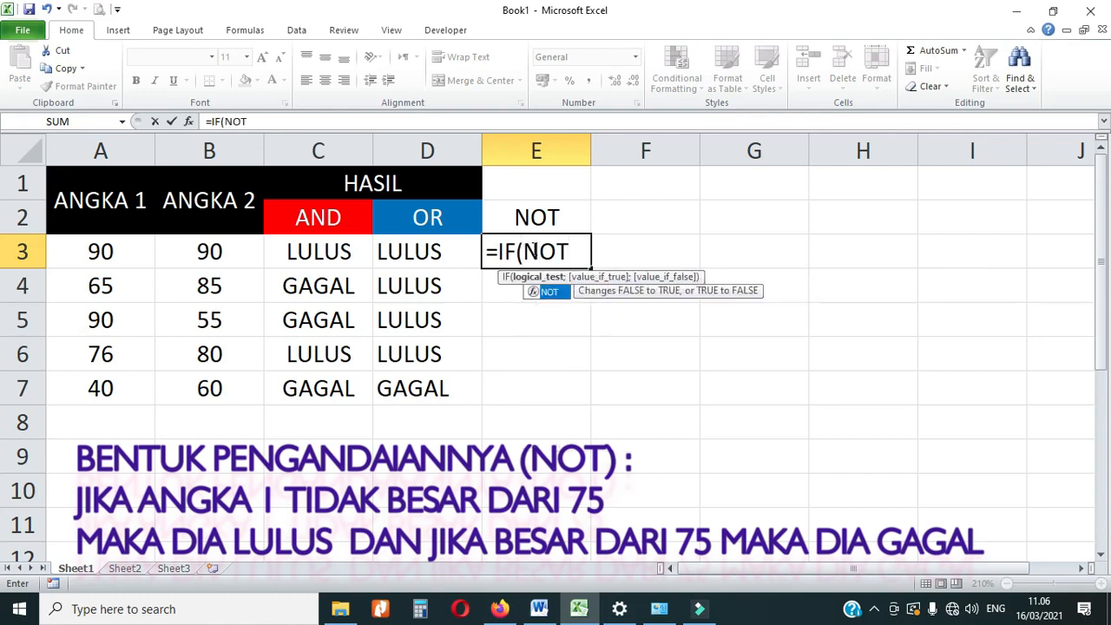
text(()
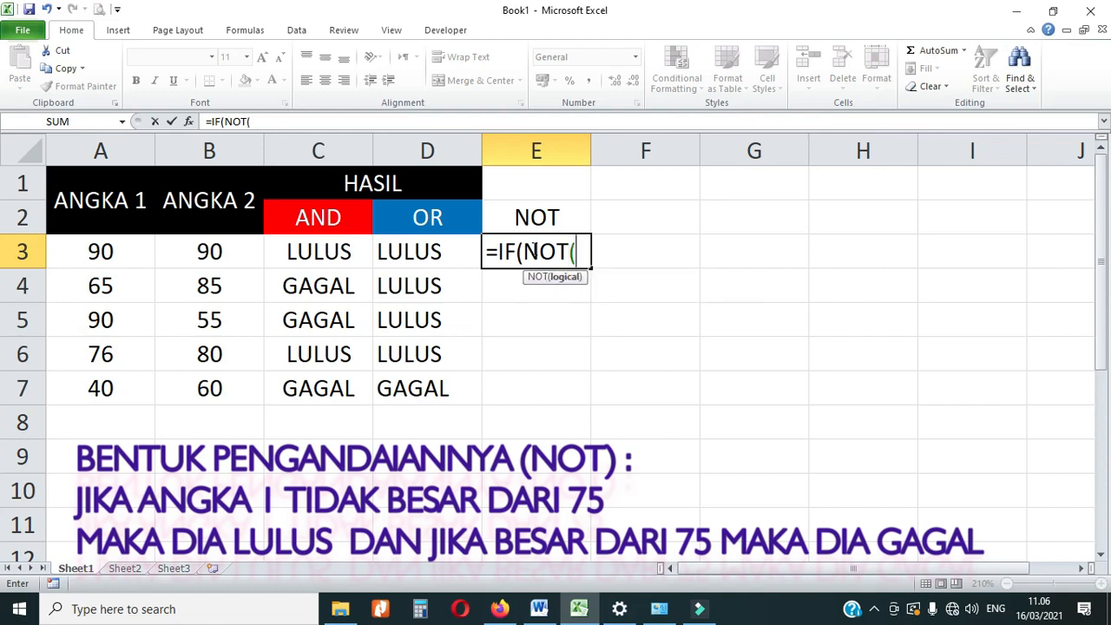
text(A)
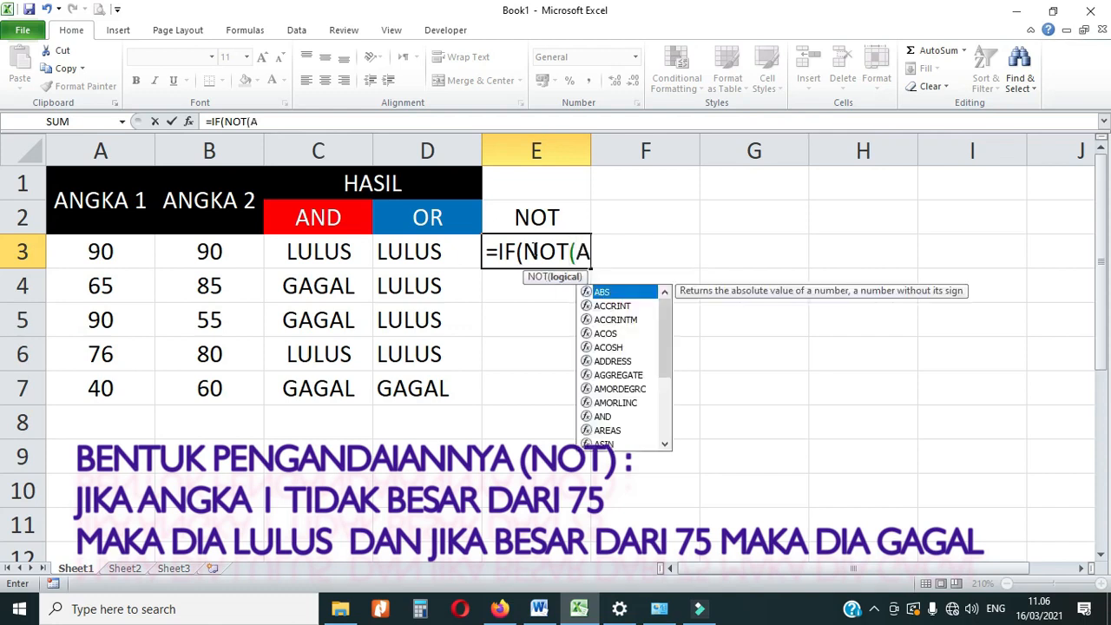
text(3>)
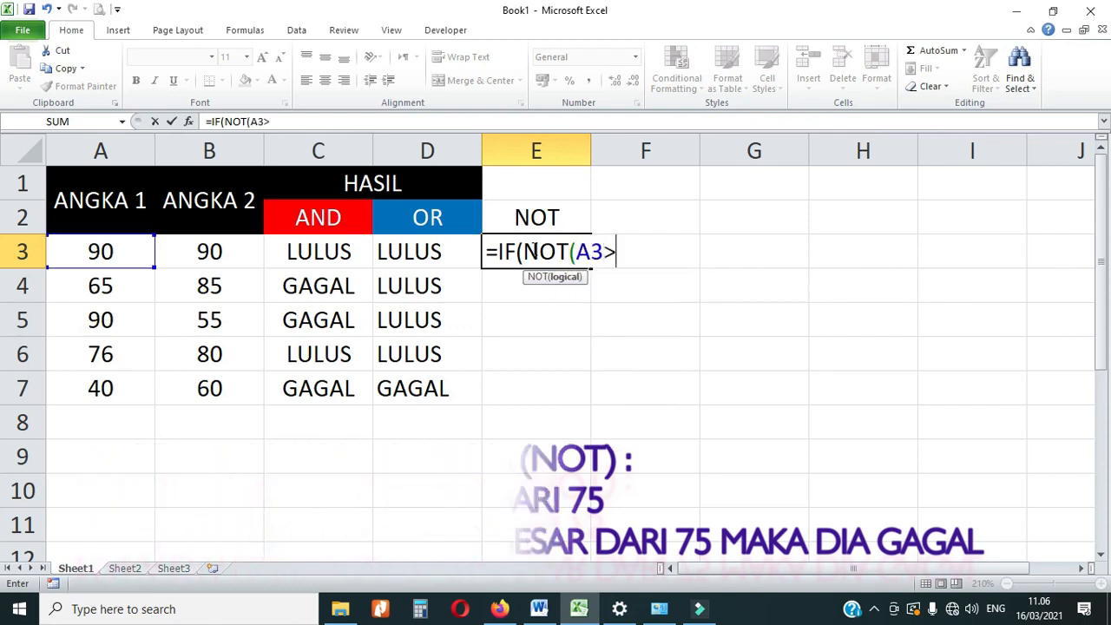
text(7)
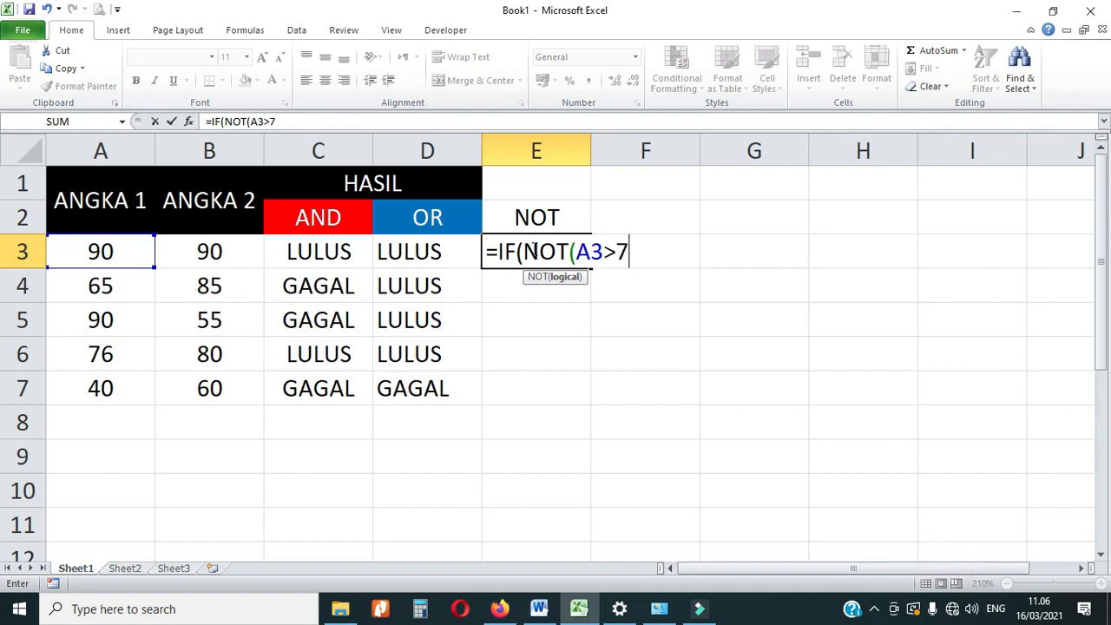
text(5);)
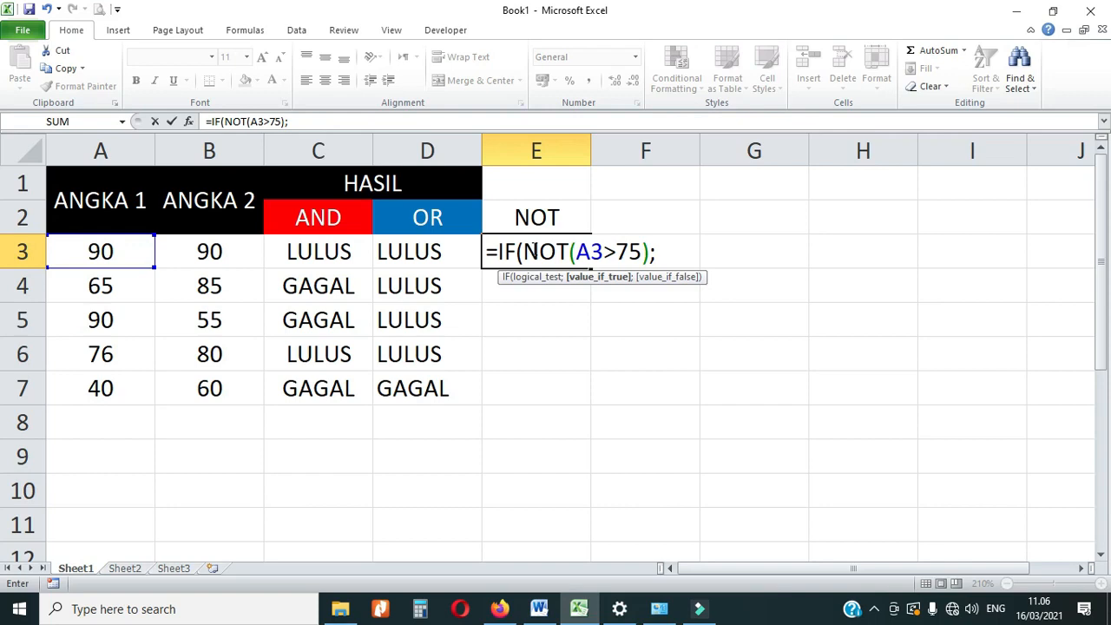
Step: Complete the E3 formula with "LULUS" as the true result and "GAGAL" as the false result, and enter it
text("LULUS";"G)
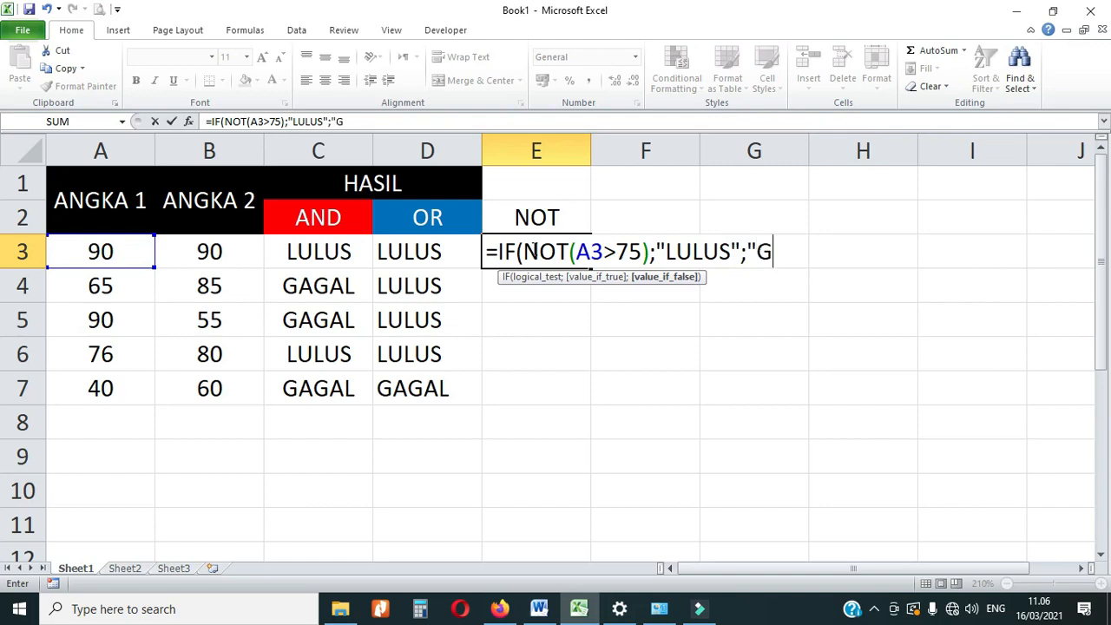
text(AGAL"))
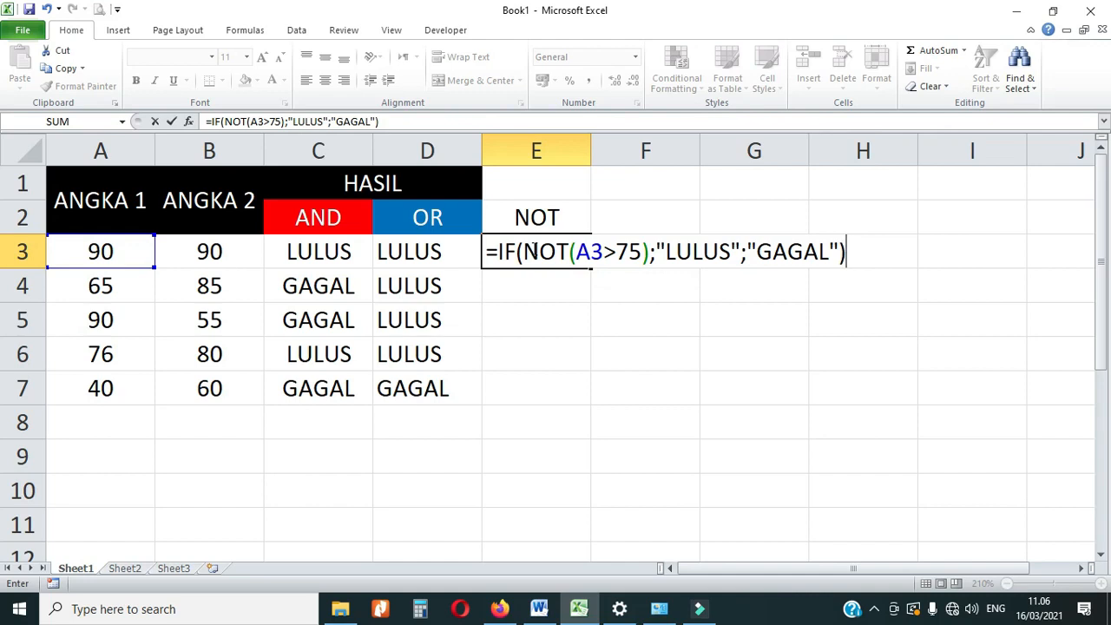
key(Return)
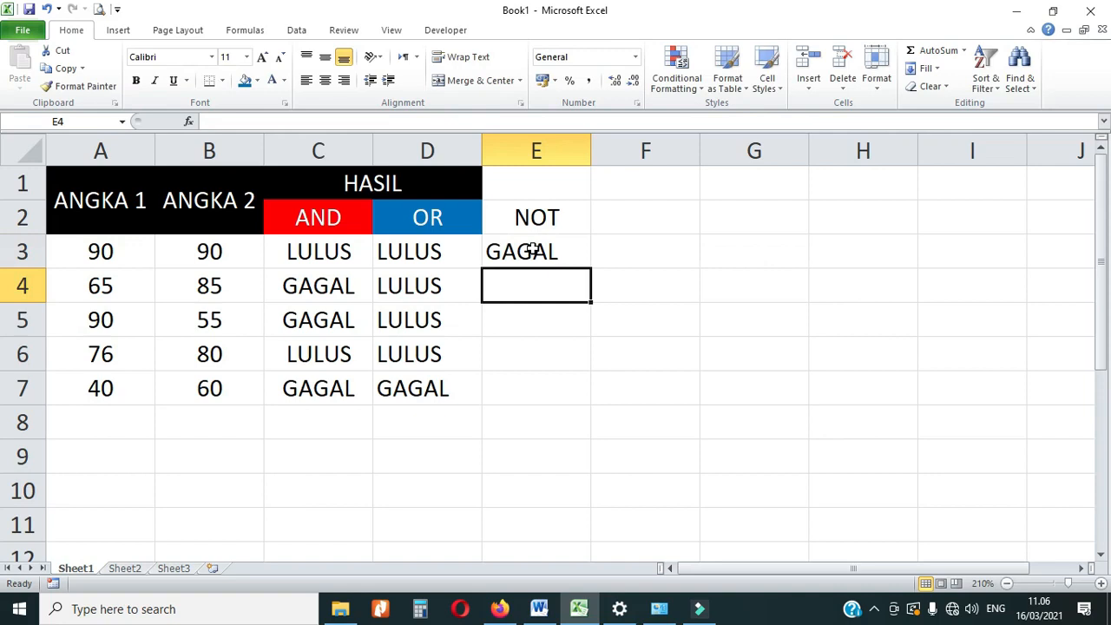
Step: Copy the NOT formula from E3 down through E7
click(532, 251)
drag(590, 268, 570, 387)
click(543, 253)
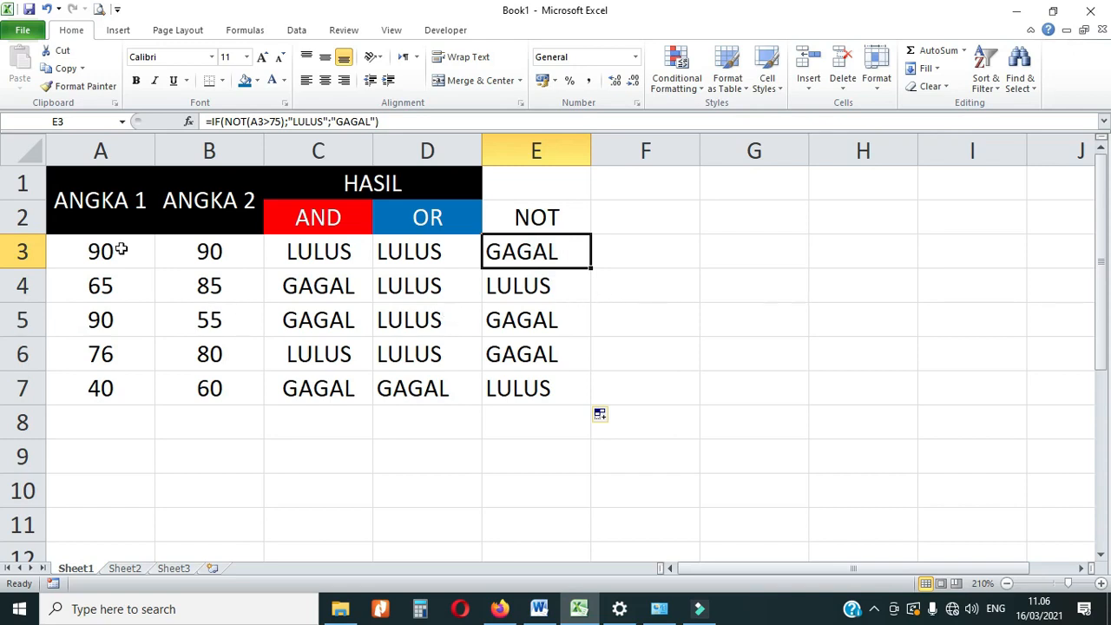
Step: Compare the NOT results in E3:E7 with the ANGKA 1 values in A3:A7
drag(120, 250, 124, 386)
drag(504, 255, 529, 388)
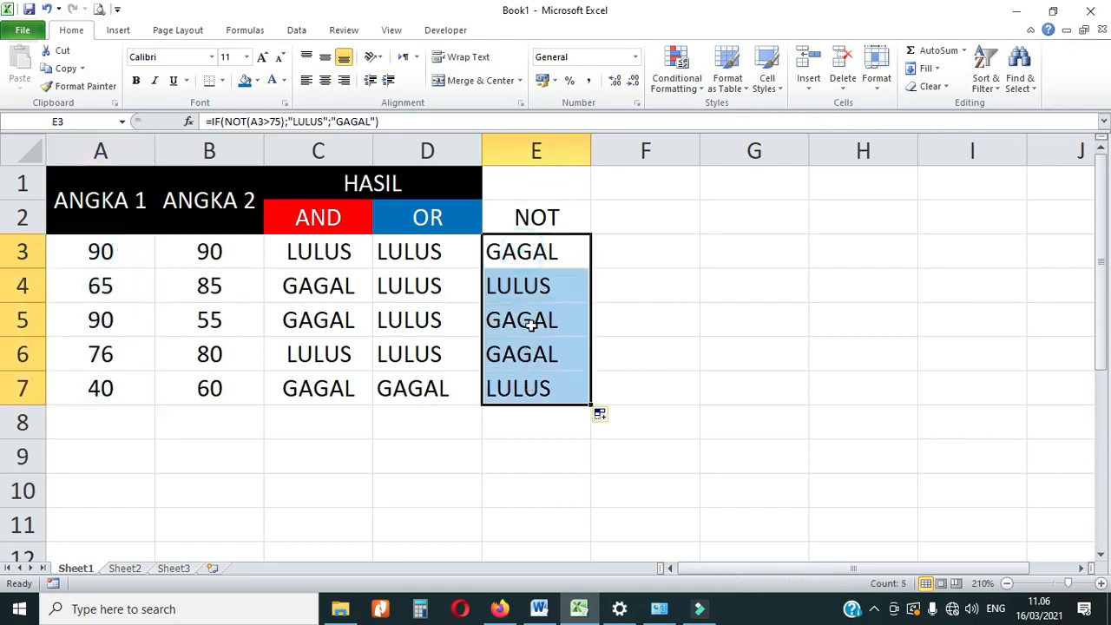
click(539, 251)
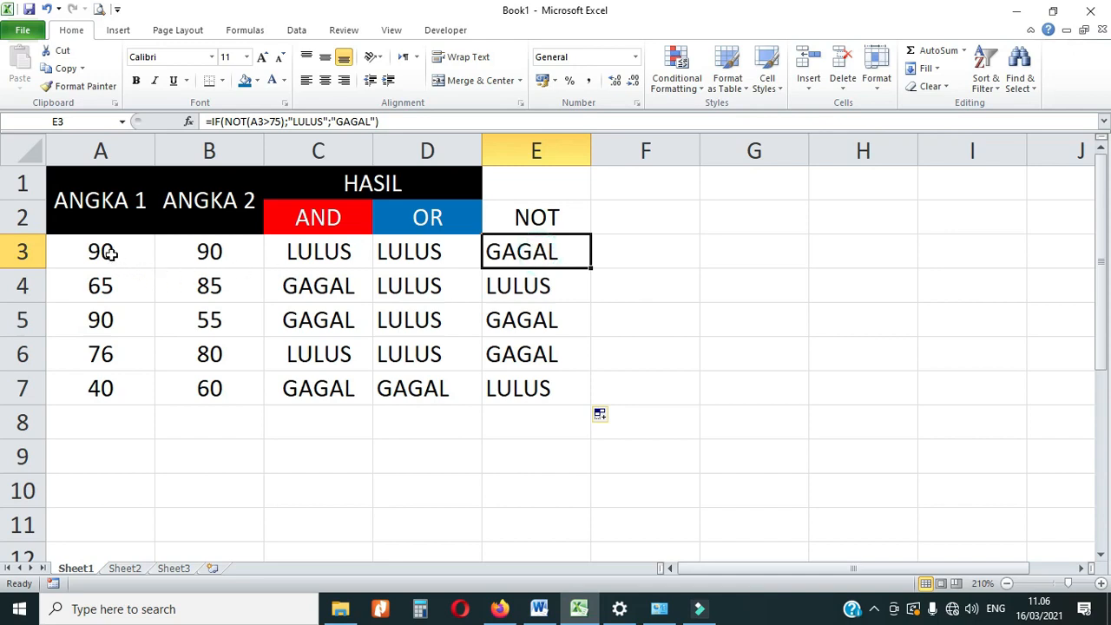
drag(110, 252, 109, 384)
click(536, 217)
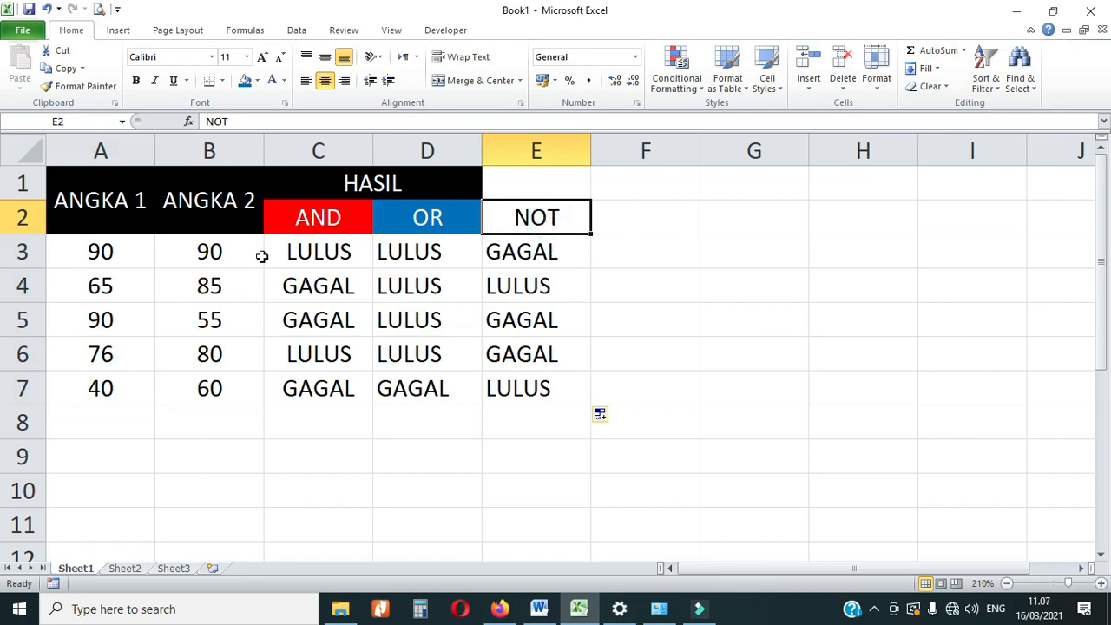
click(101, 251)
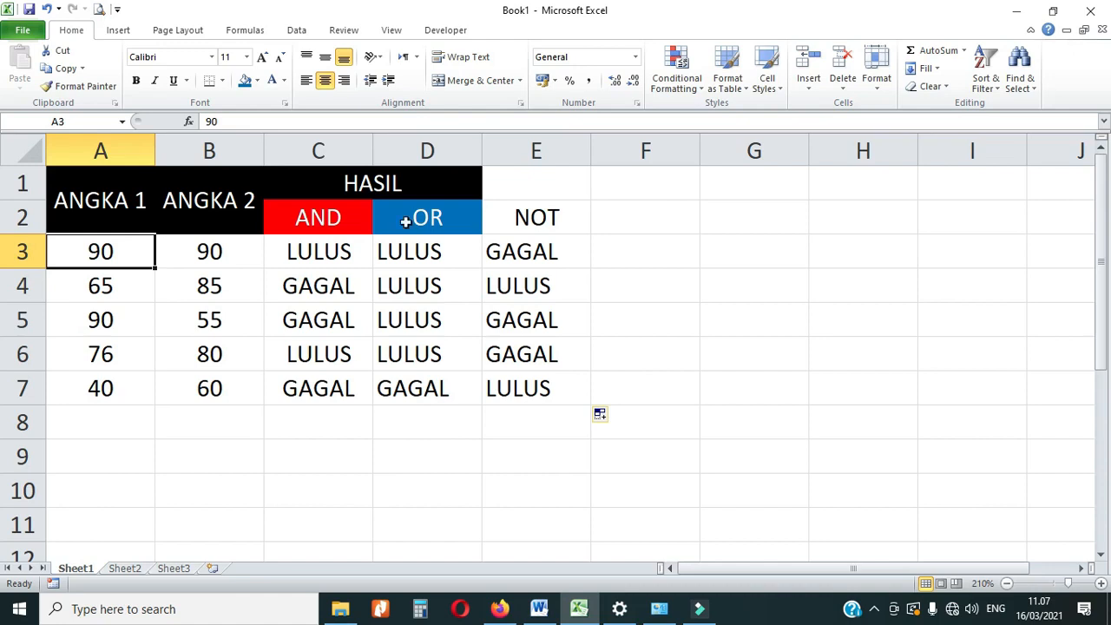
Step: Check the NOT formulas in E3:E7 row by row against the ANGKA 1 numbers, using the >75 condition
click(537, 253)
click(101, 289)
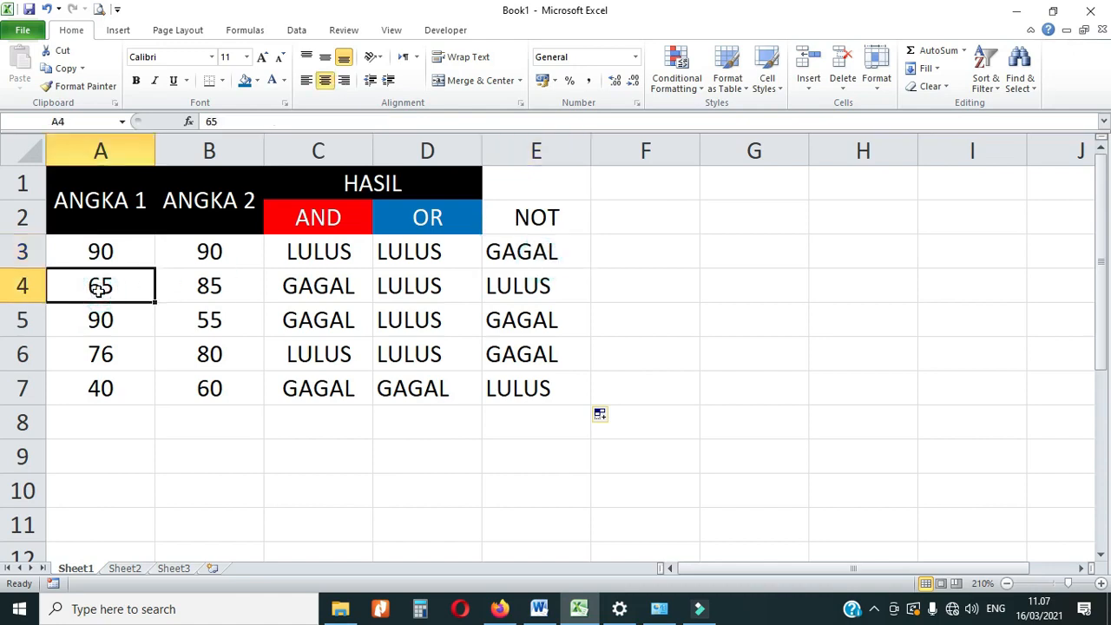
click(520, 289)
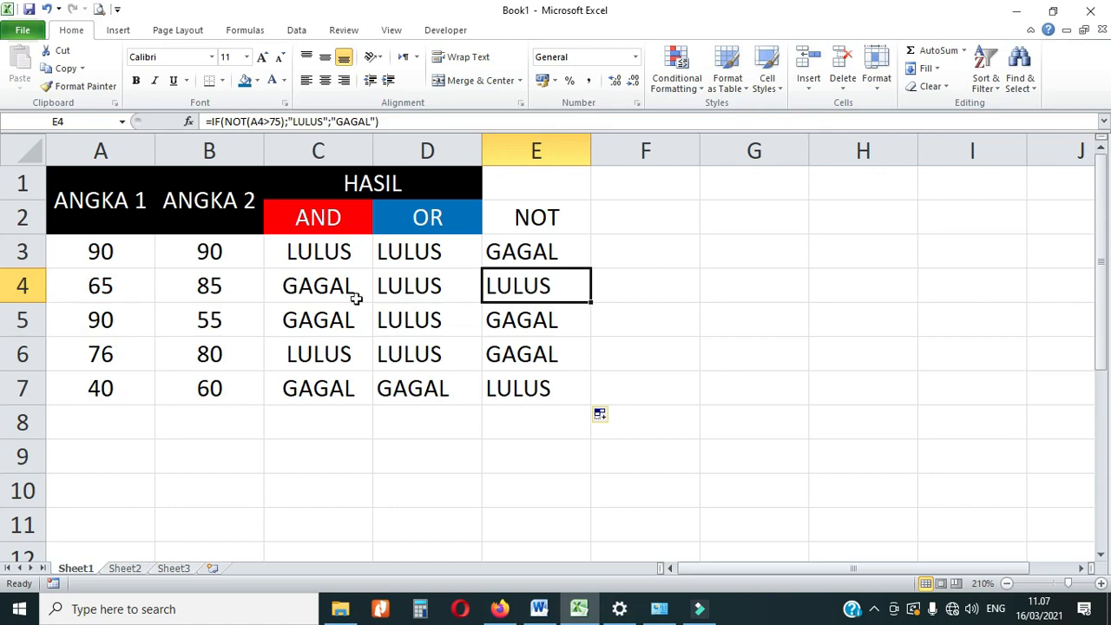
click(100, 321)
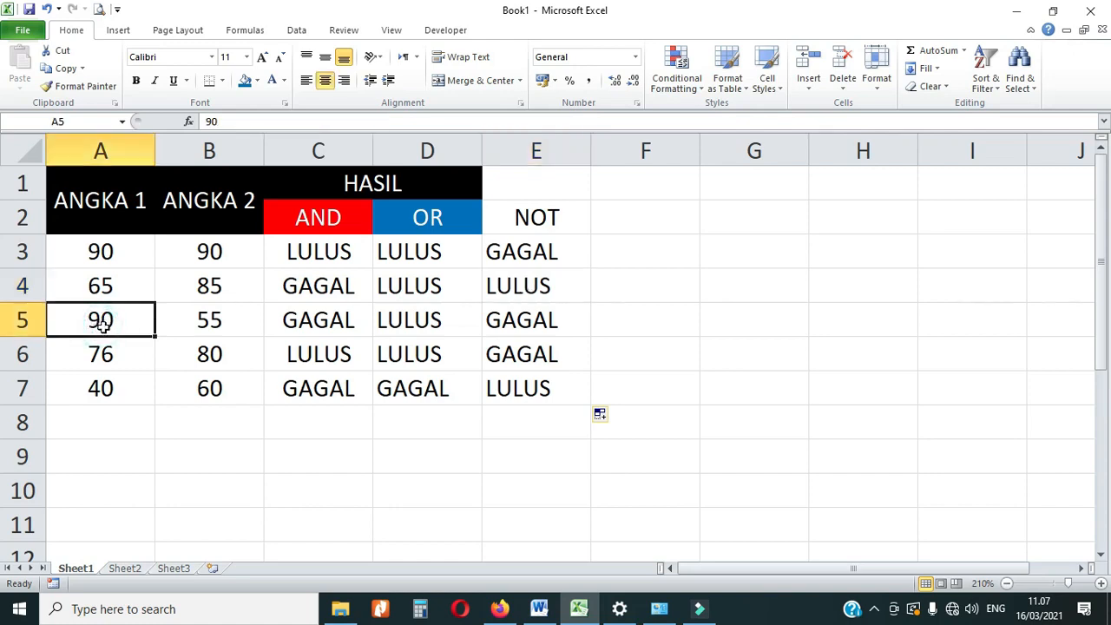
click(526, 323)
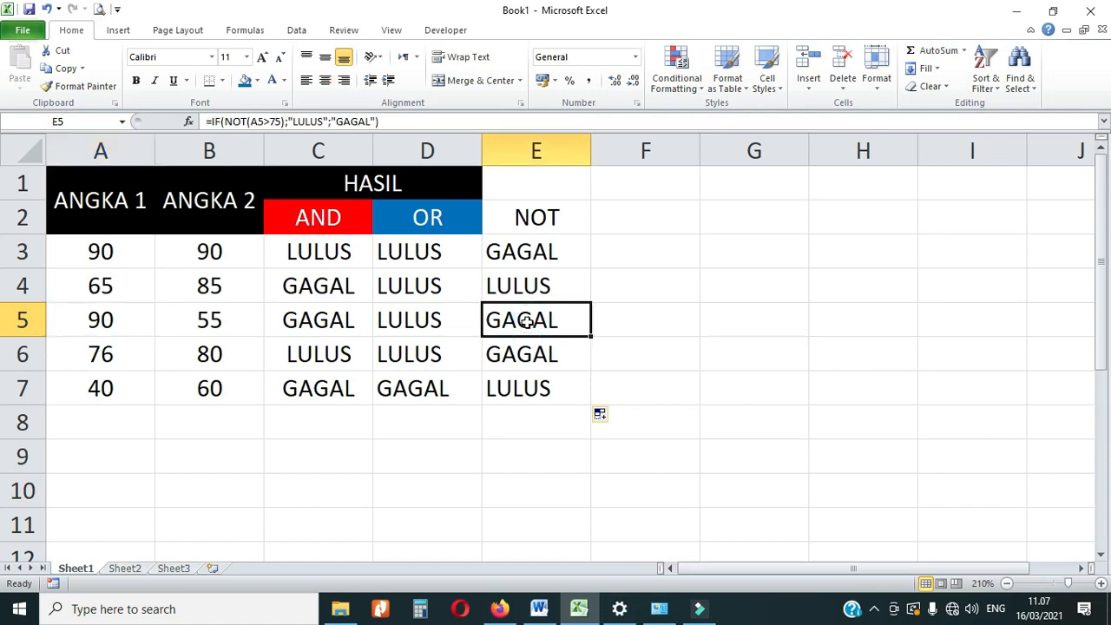
click(96, 357)
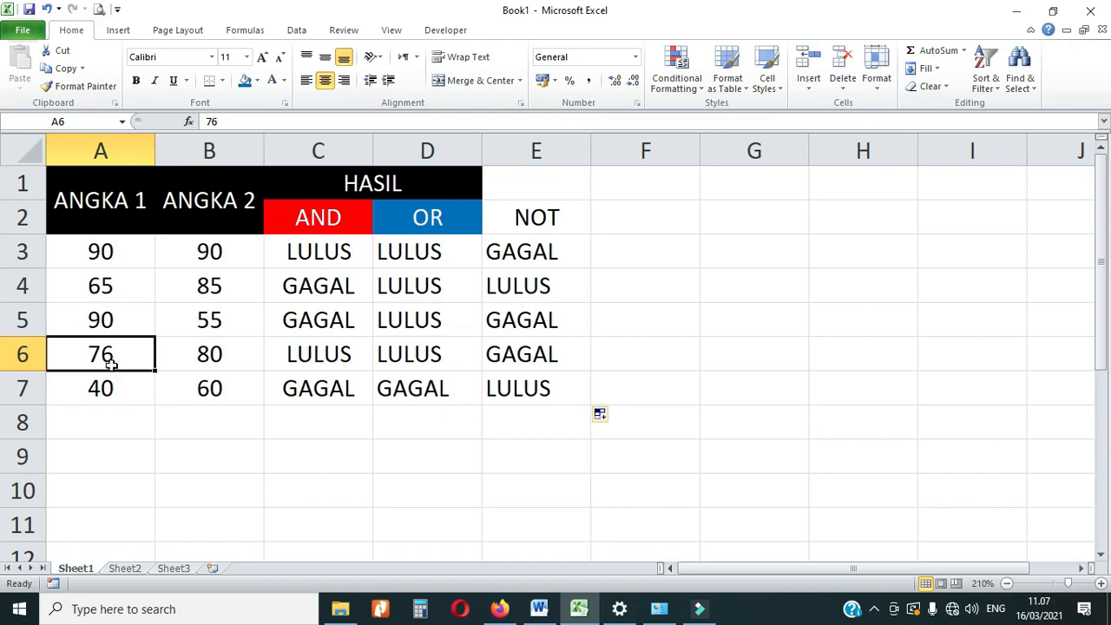
click(530, 357)
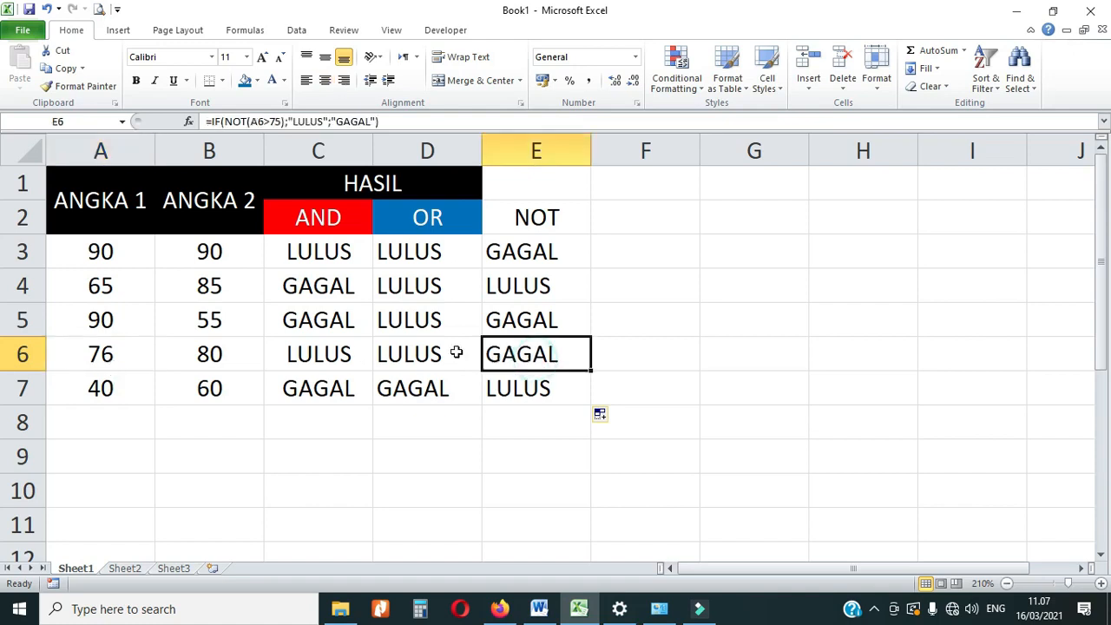
click(102, 386)
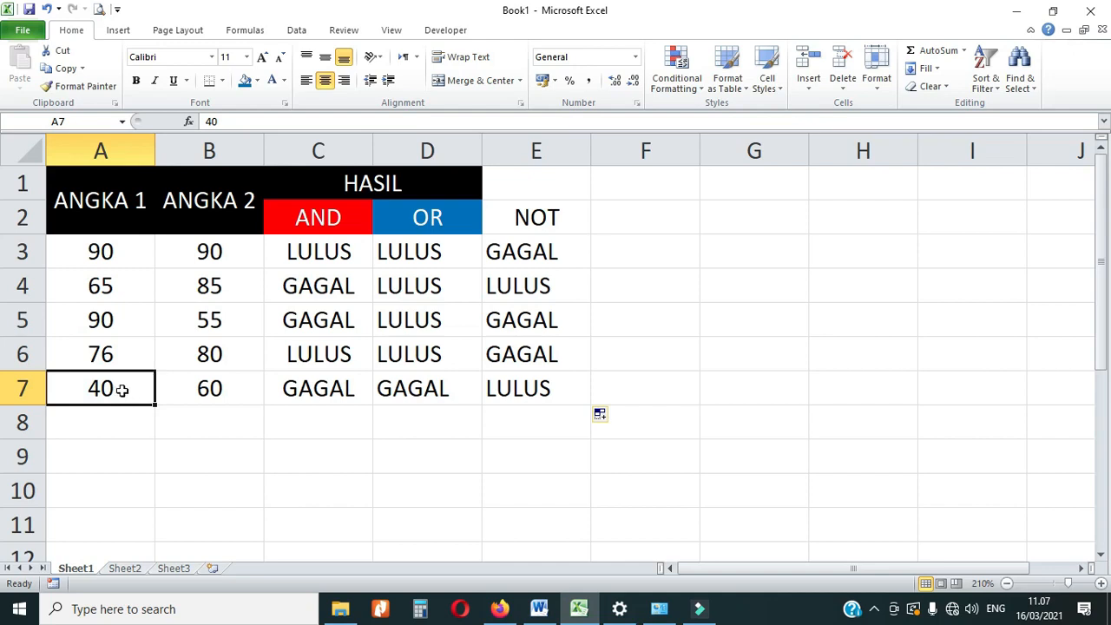
click(526, 389)
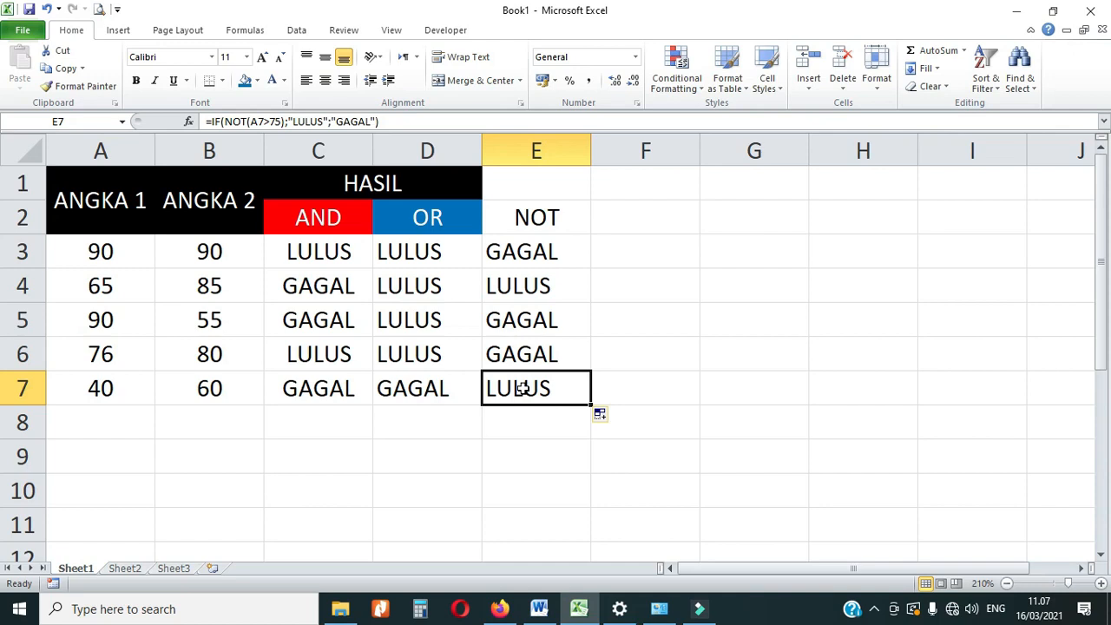
click(555, 282)
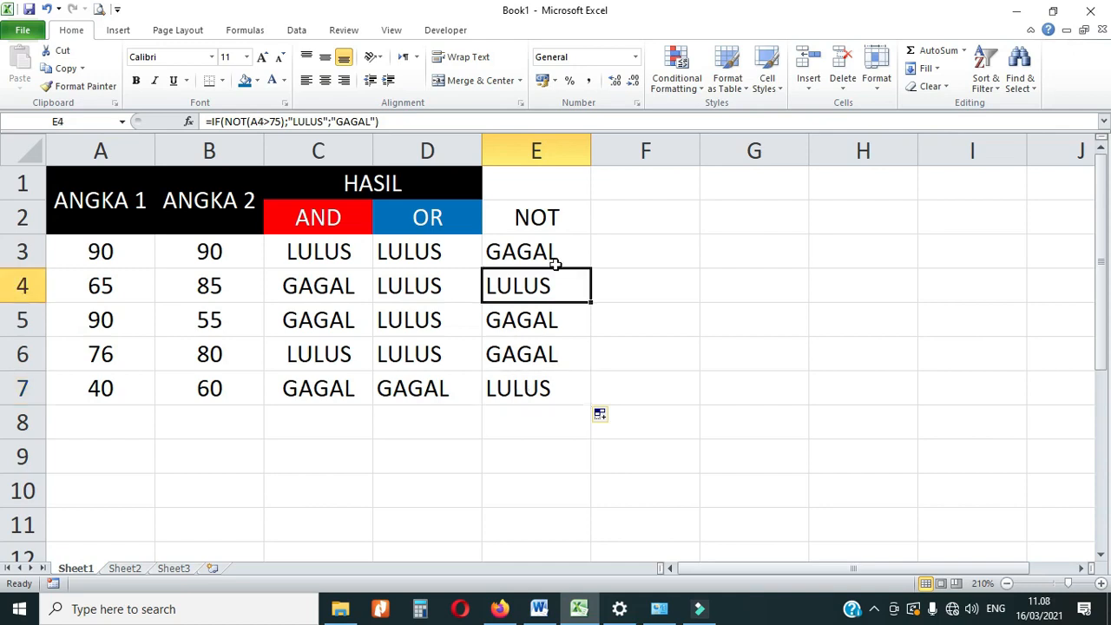